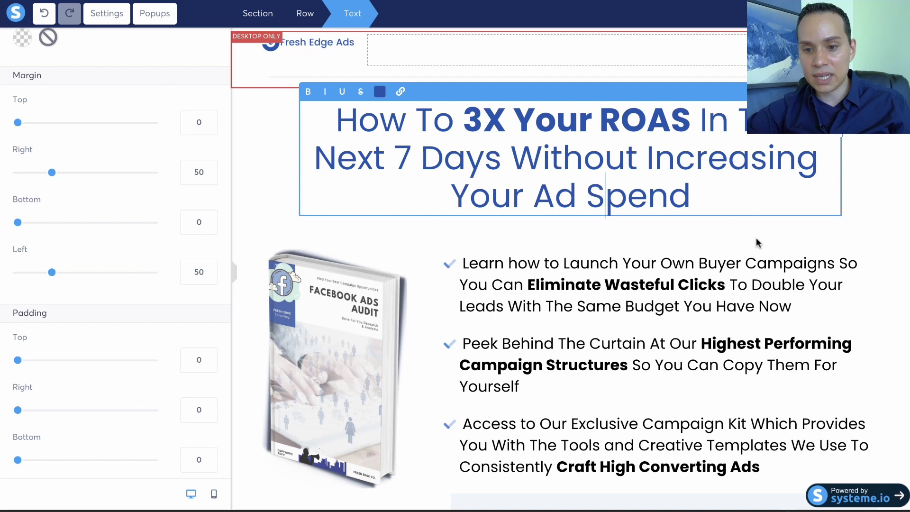
# - Drag the headline's right margin to 50, matching the left margin of 50
pyautogui.moveTo(52, 174)
pyautogui.mouseDown()
pyautogui.moveTo(178, 184)
pyautogui.moveTo(3, 187)
pyautogui.moveTo(101, 174)
pyautogui.moveTo(41, 178)
pyautogui.moveTo(52, 178)
pyautogui.mouseUp()
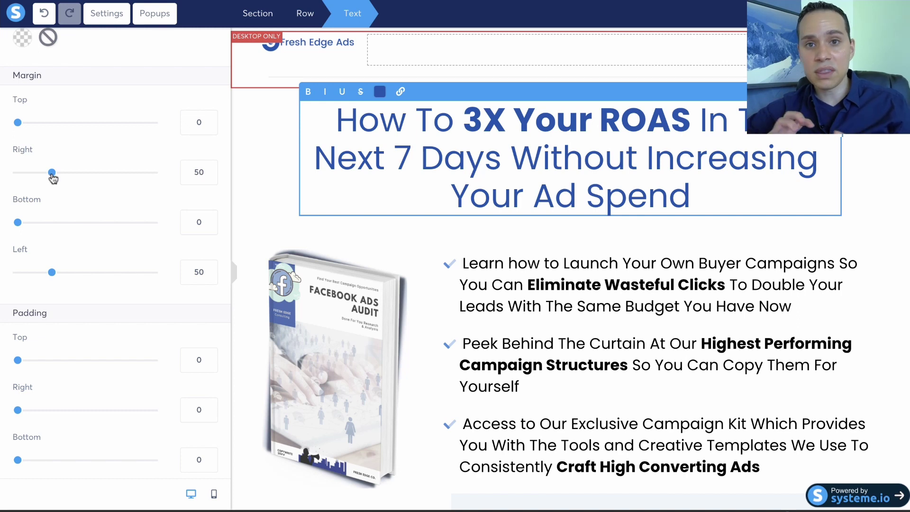
# - Place a Countdown timer above the headline, then delete it and confirm the removal
pyautogui.click(463, 294)
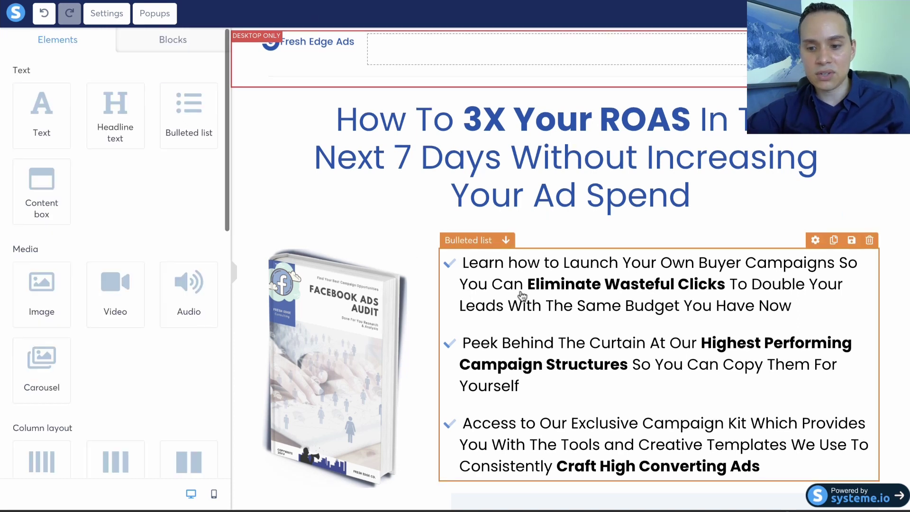
pyautogui.scroll(-3, 519, 296)
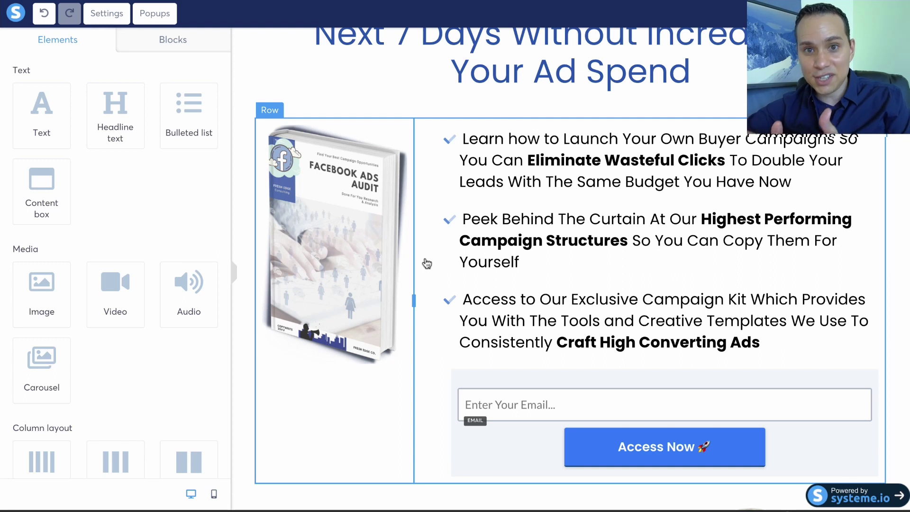
pyautogui.scroll(3, 427, 260)
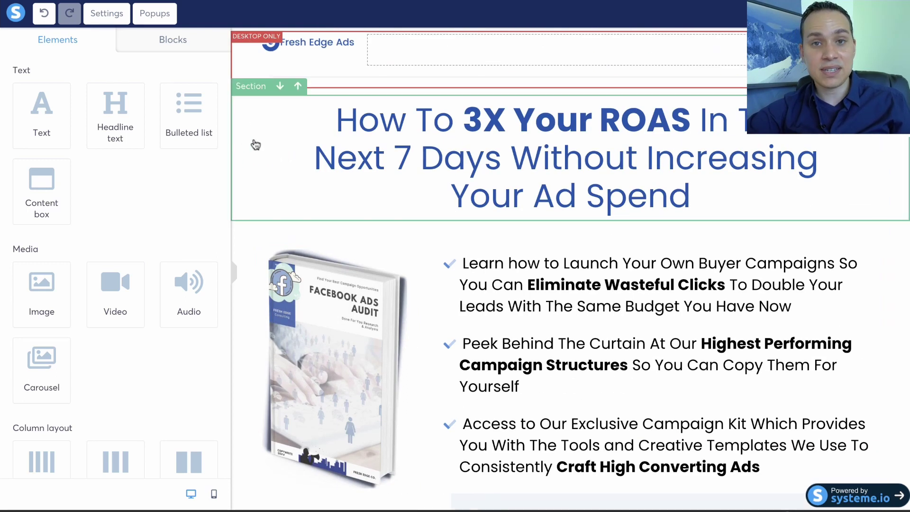
pyautogui.scroll(-1, 146, 192)
pyautogui.scroll(-10, 146, 192)
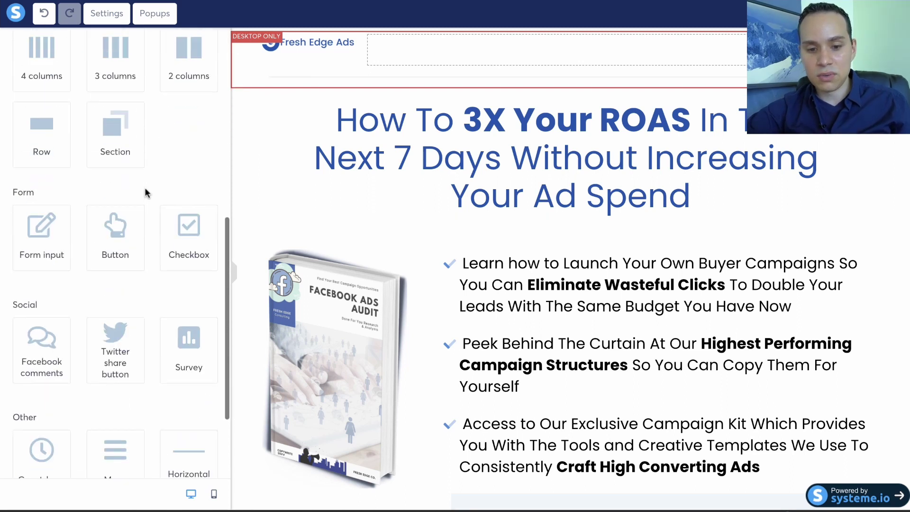
pyautogui.moveTo(35, 383); pyautogui.dragTo(548, 225)
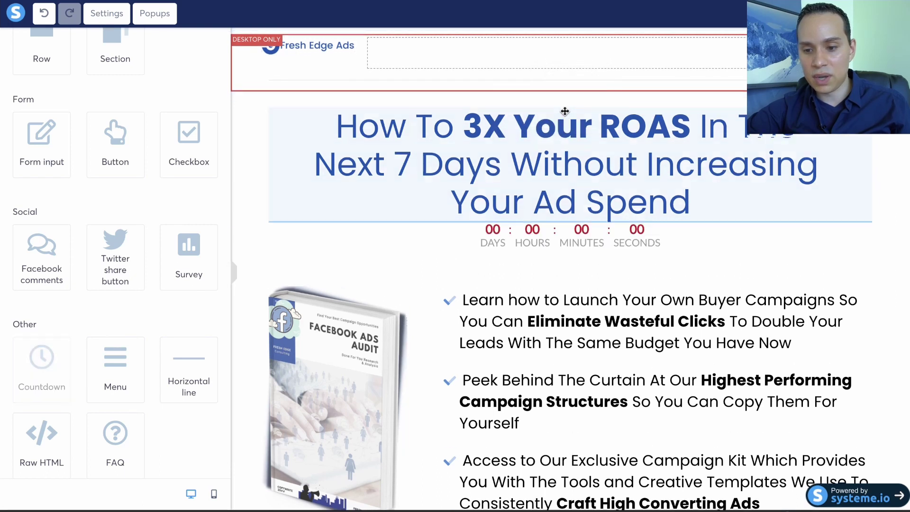
pyautogui.moveTo(422, 234); pyautogui.dragTo(420, 113)
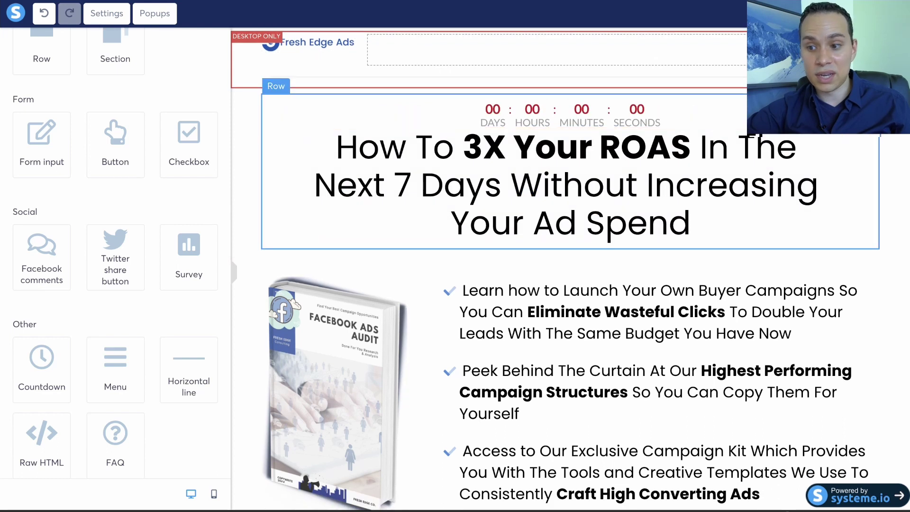
pyautogui.click(744, 99)
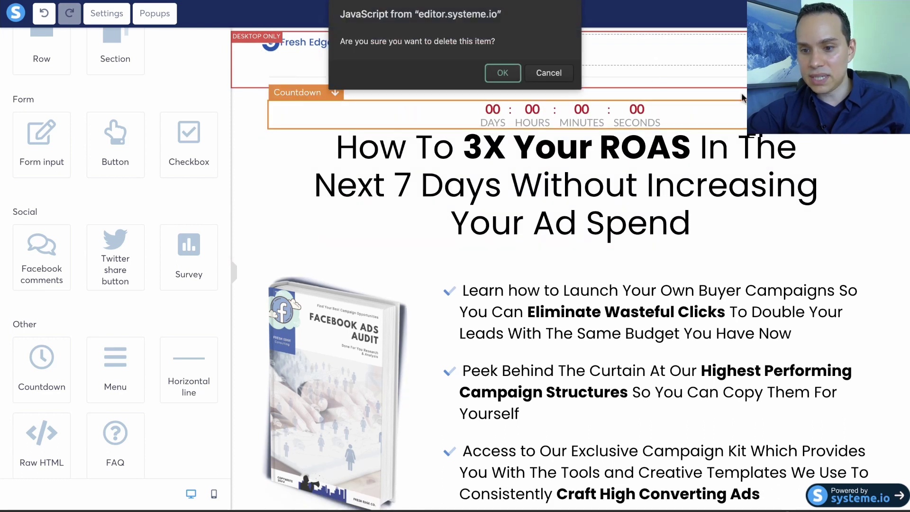
pyautogui.click(500, 73)
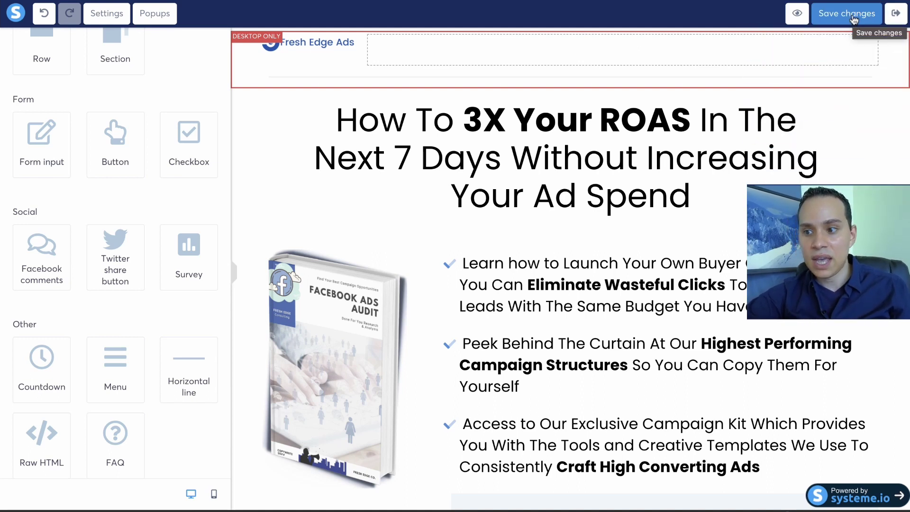
# - Cancel leaving the editor and save the landing page changes
pyautogui.click(895, 19)
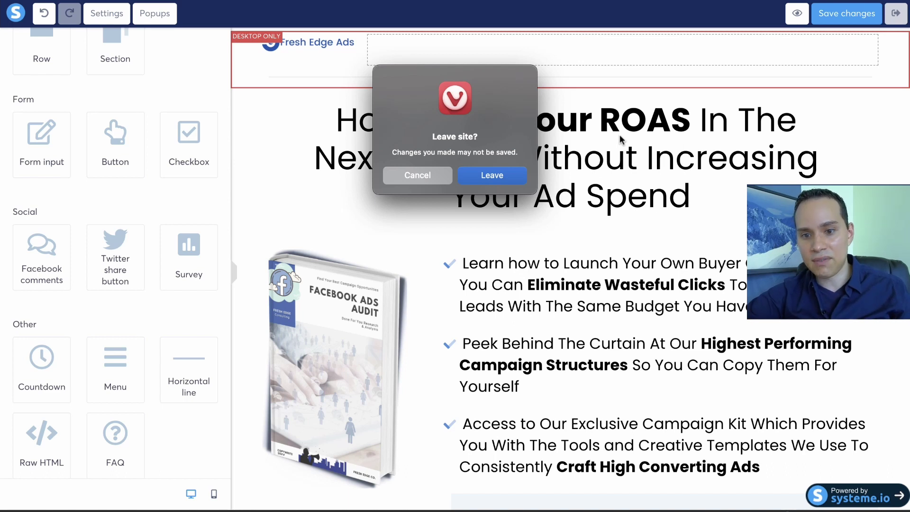
pyautogui.click(410, 175)
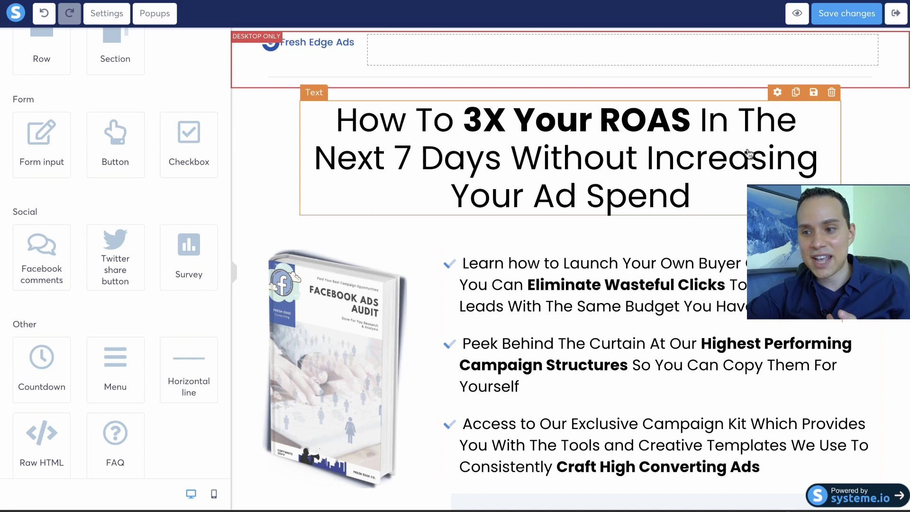
pyautogui.click(846, 14)
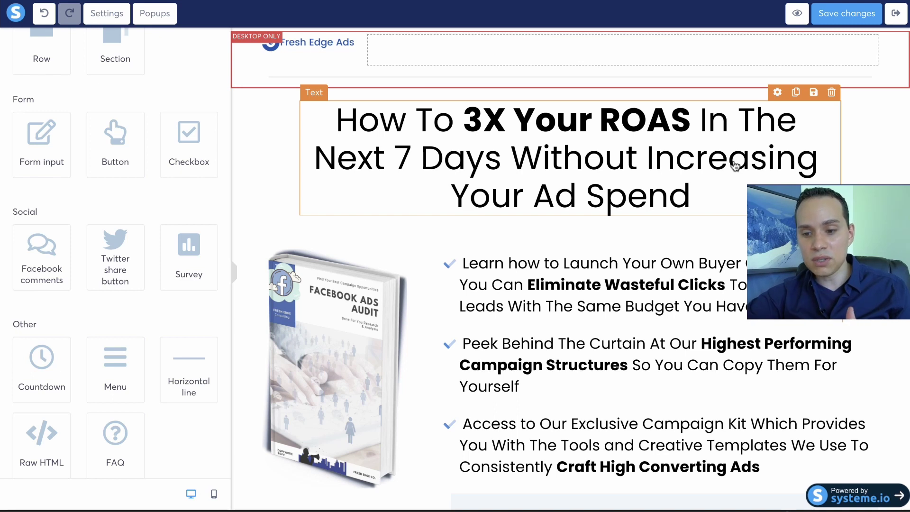
# - Select the entire headline text to bring up its Text settings
pyautogui.scroll(-7, 735, 165)
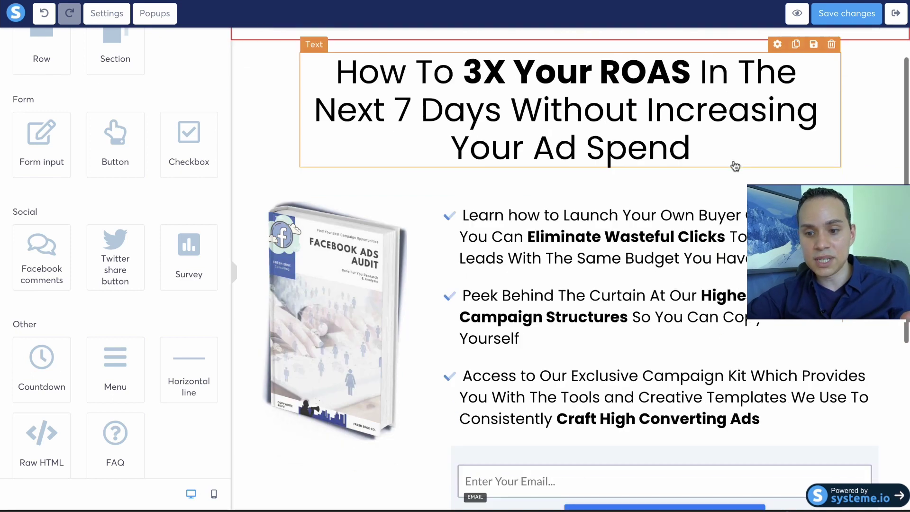
pyautogui.scroll(2, 552, 298)
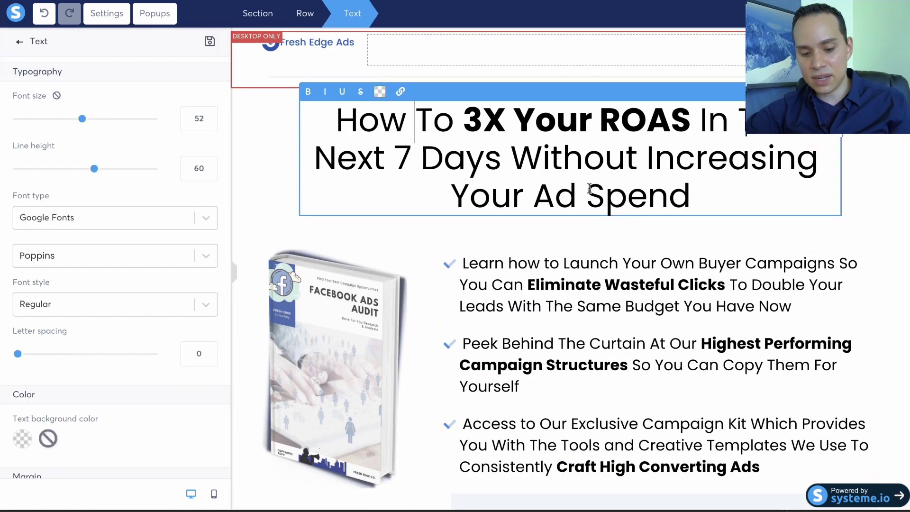
pyautogui.tripleClick(589, 189)
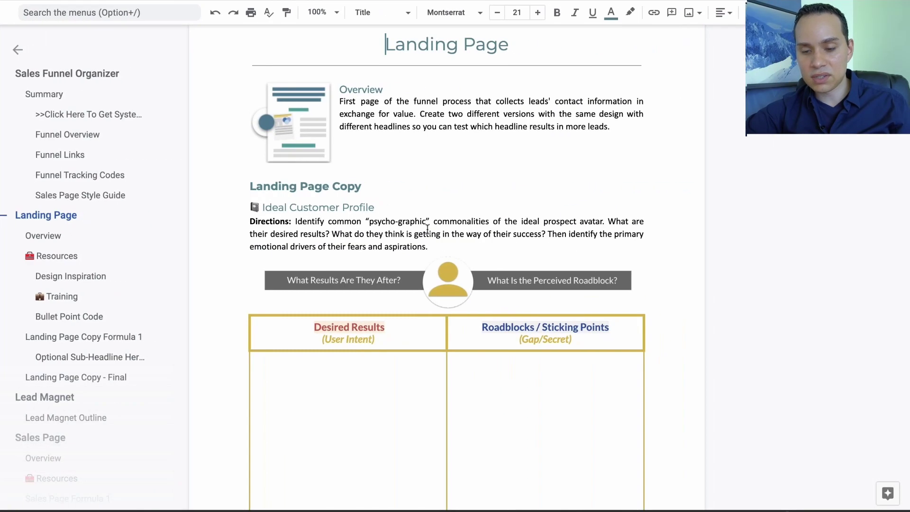
pyautogui.scroll(-4, 426, 228)
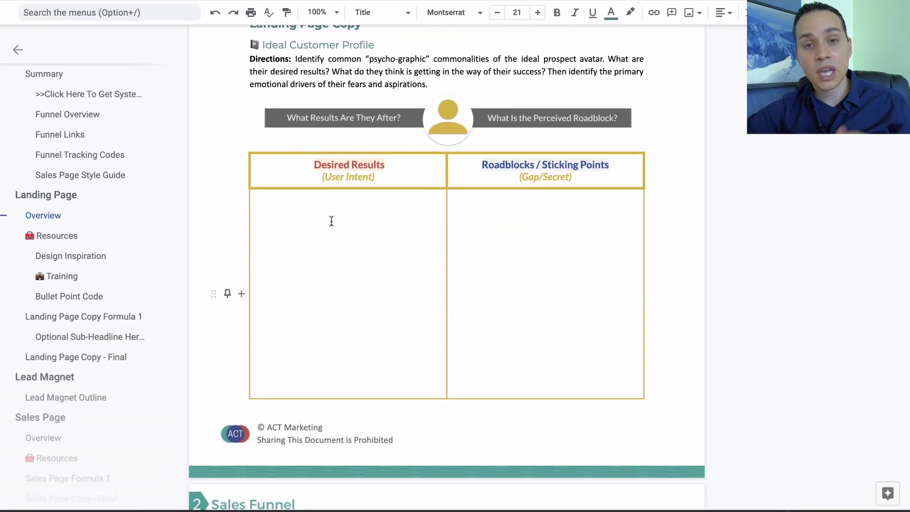
# - Scroll to Landing Page Copy - Final and select the headline 'How To 3X Your ROAS In The Next 7 Days'
pyautogui.click(331, 221)
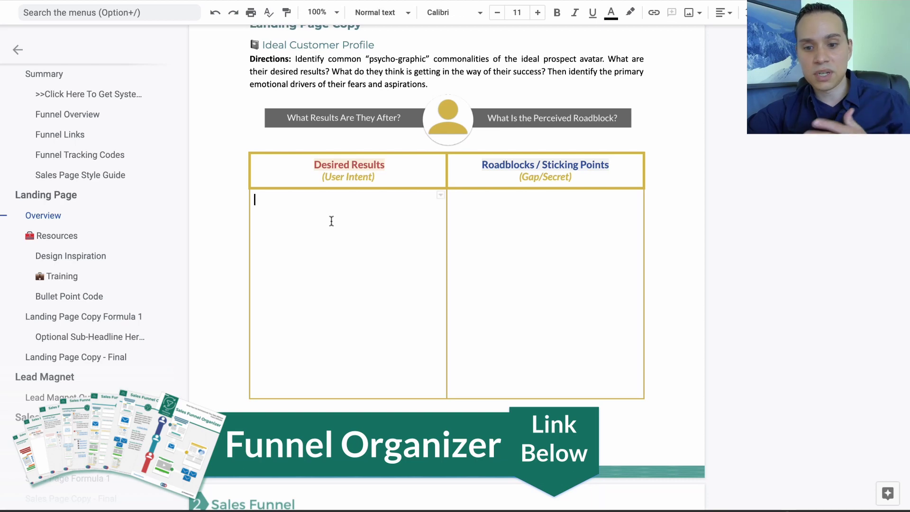
pyautogui.scroll(-20, 518, 228)
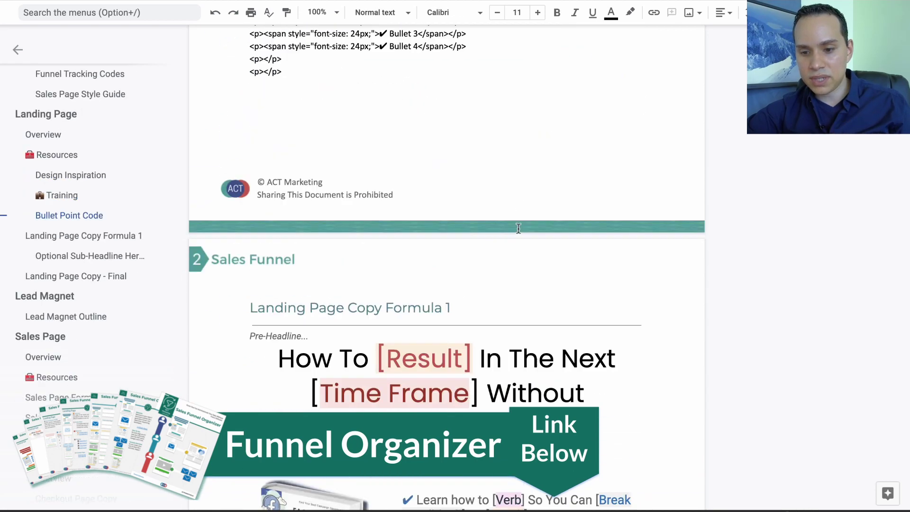
pyautogui.scroll(6, 518, 229)
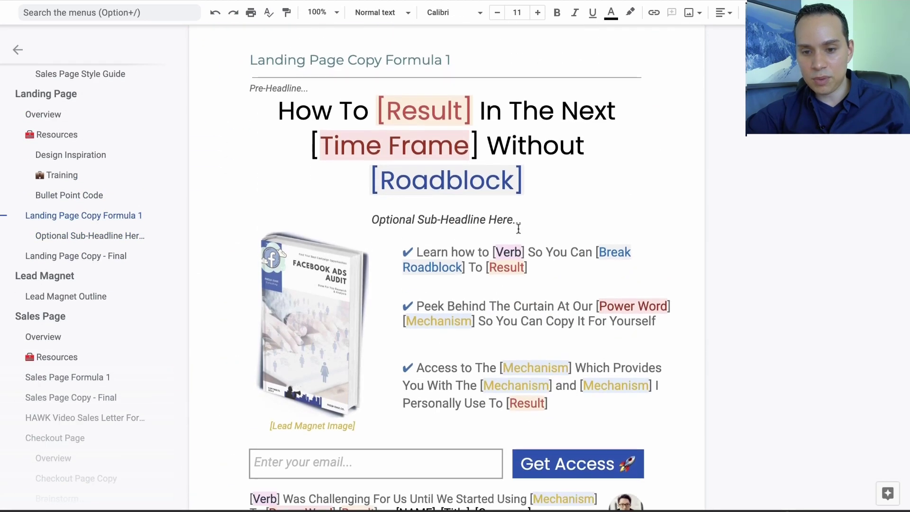
pyautogui.scroll(-1, 519, 228)
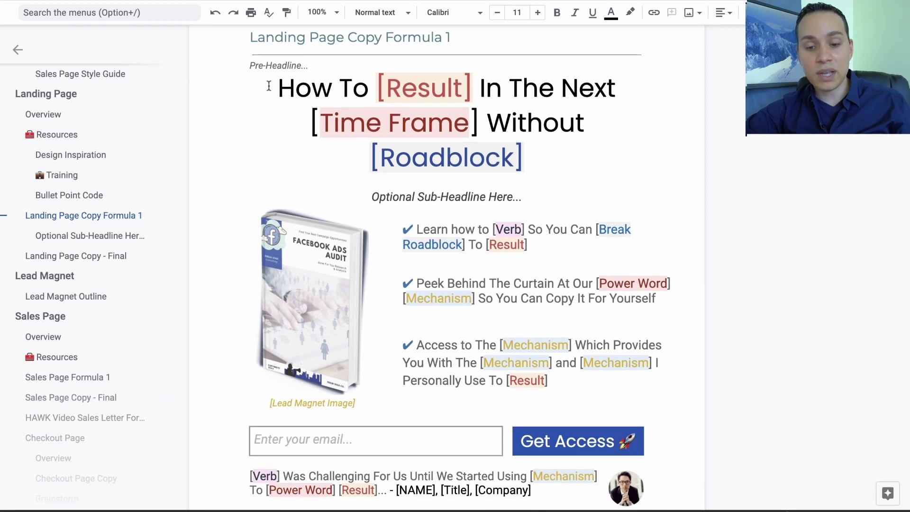
pyautogui.moveTo(270, 88); pyautogui.dragTo(558, 146)
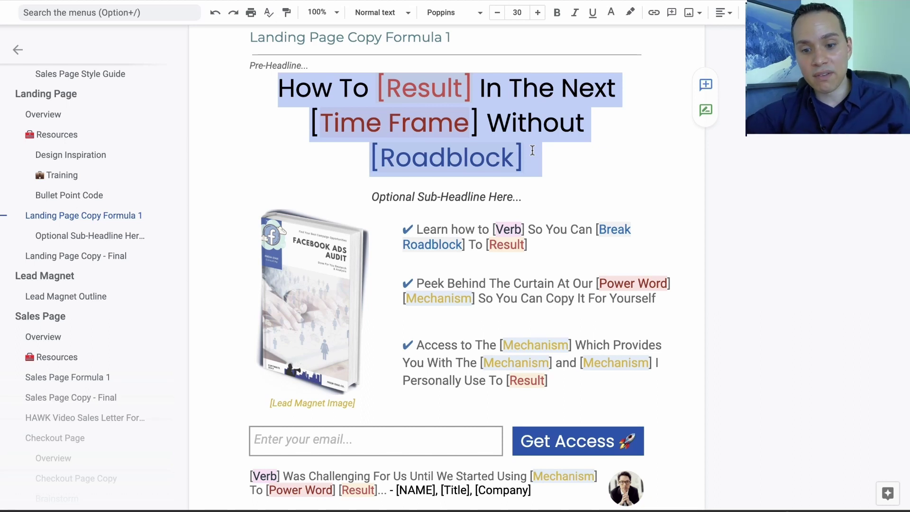
pyautogui.scroll(-15, 560, 172)
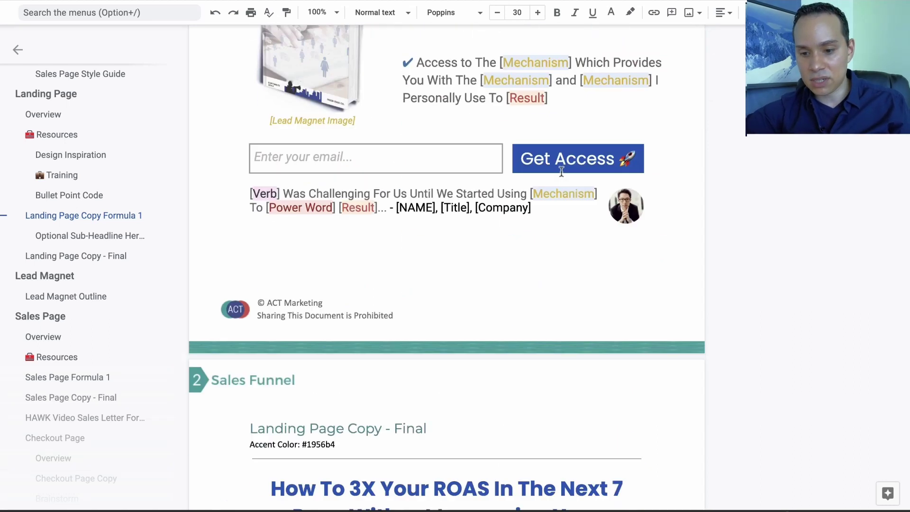
pyautogui.click(258, 50)
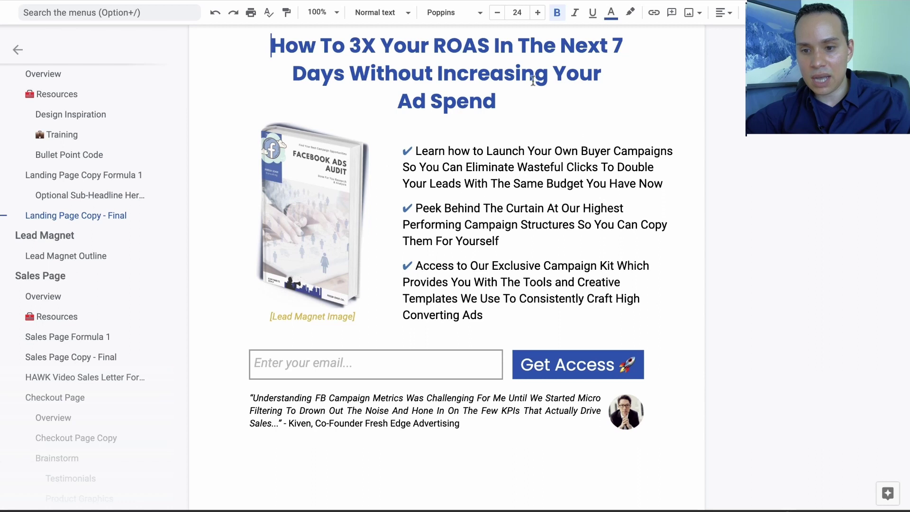
pyautogui.keyDown('shift'); pyautogui.click(517, 102); pyautogui.keyUp('shift')
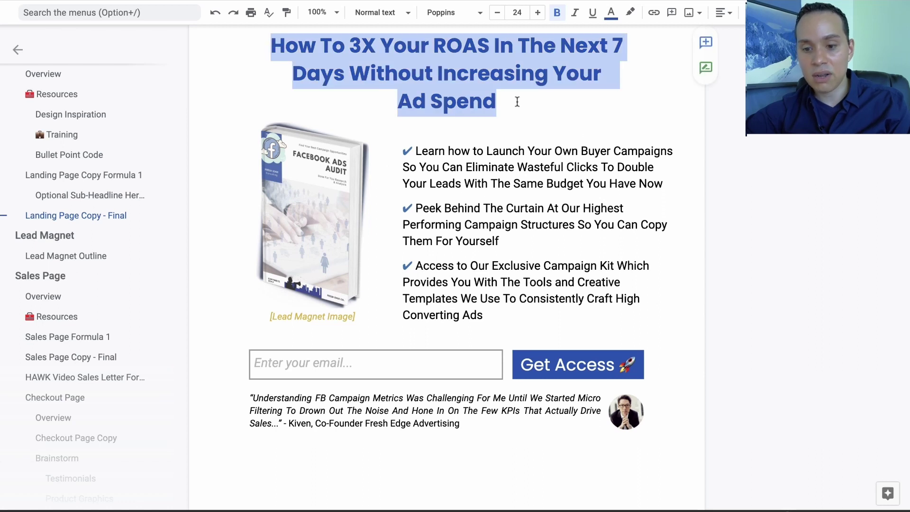
pyautogui.scroll(1, 517, 102)
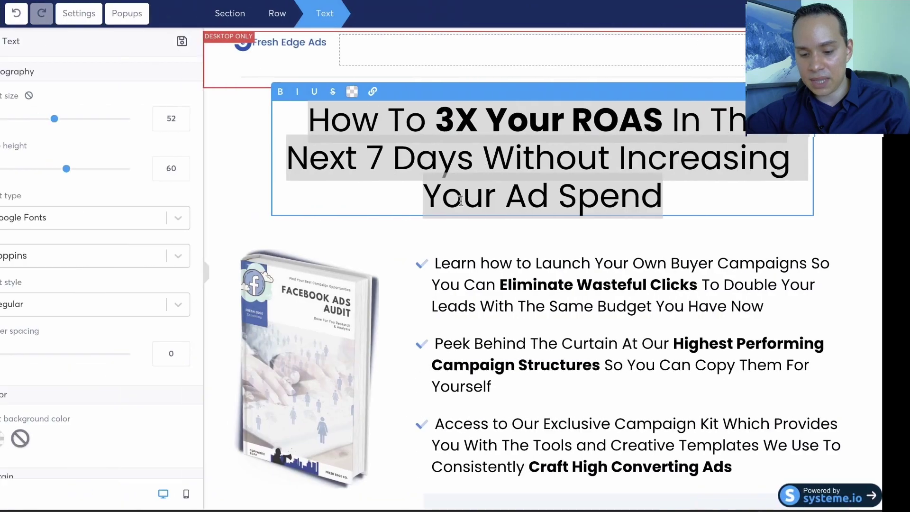
# - Experiment with the headline's line breaks around 'Your' and 'Ad'
pyautogui.click(493, 235)
pyautogui.press('BackSpace')
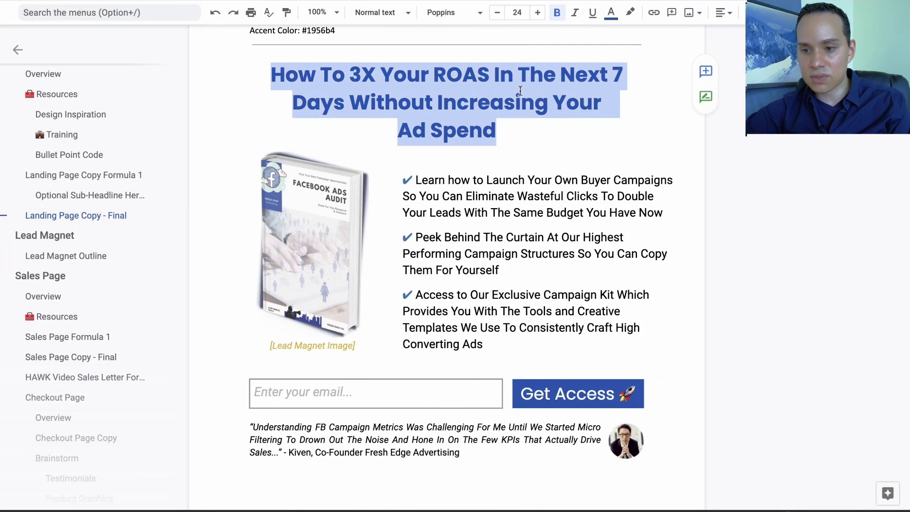
pyautogui.click(621, 96)
pyautogui.click(552, 97)
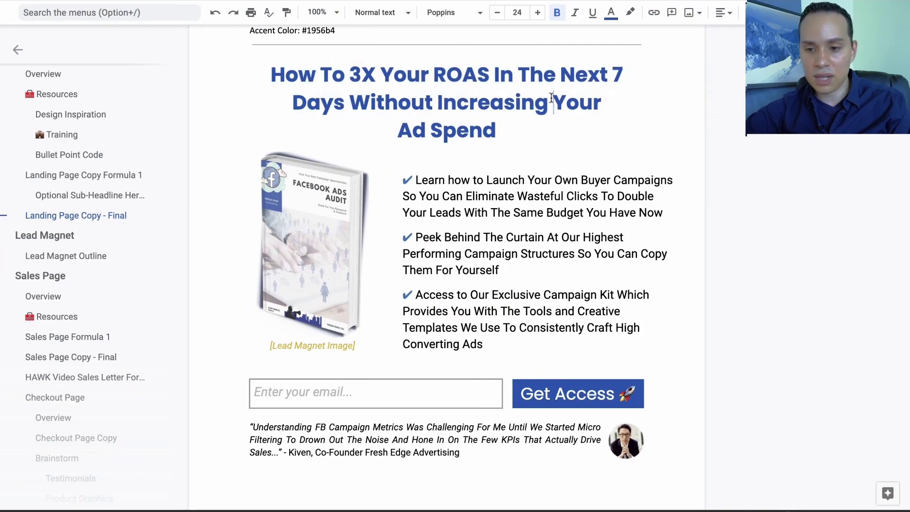
pyautogui.press('Return')
pyautogui.press('Down')
pyautogui.press('BackSpace')
pyautogui.press('BackSpace')
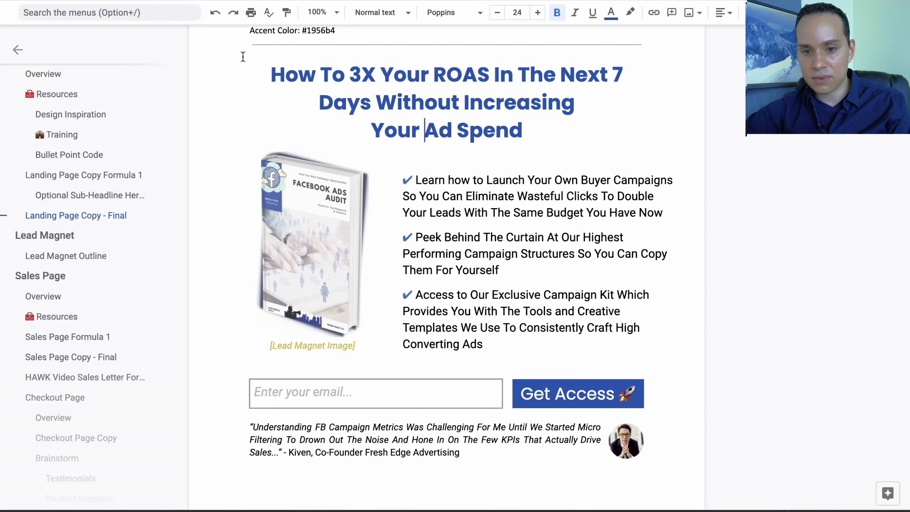
pyautogui.click(242, 57)
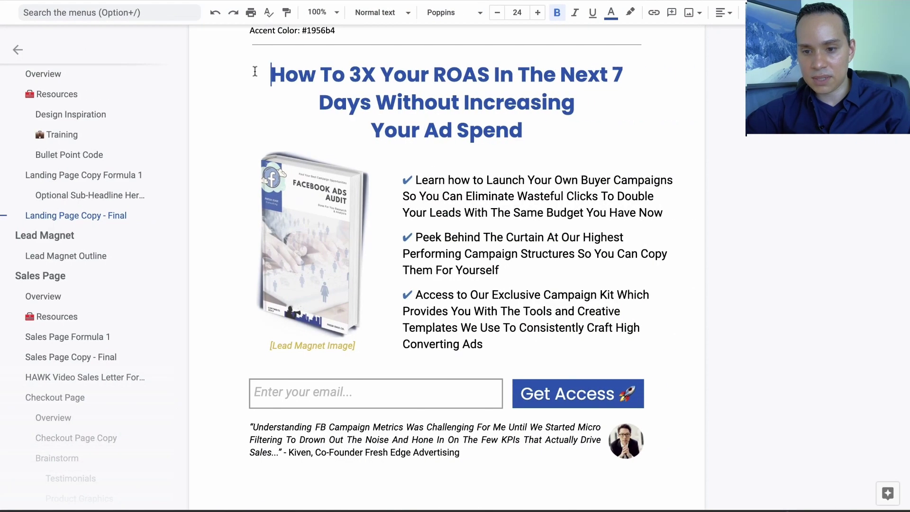
pyautogui.hotkey('shift', 'Down')
pyautogui.hotkey('shift', 'Down')
pyautogui.hotkey('shift', 'Down')
pyautogui.hotkey('ctrl', 'c')
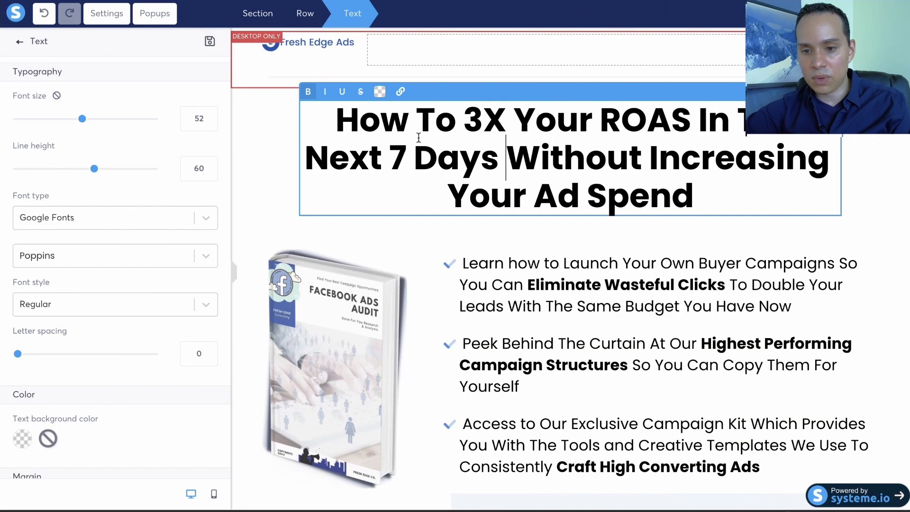
# - Paste the copied headline over the old one, keeping the line break before 'Your'
pyautogui.hotkey('ctrl', 'a')
pyautogui.hotkey('ctrl', 'v')
pyautogui.press('Home')
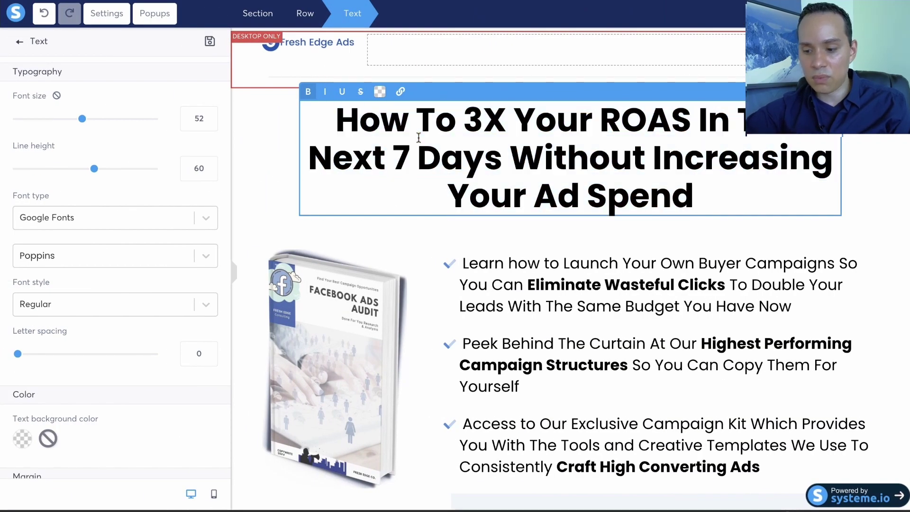
pyautogui.press('BackSpace')
pyautogui.hotkey('shift', 'Return')
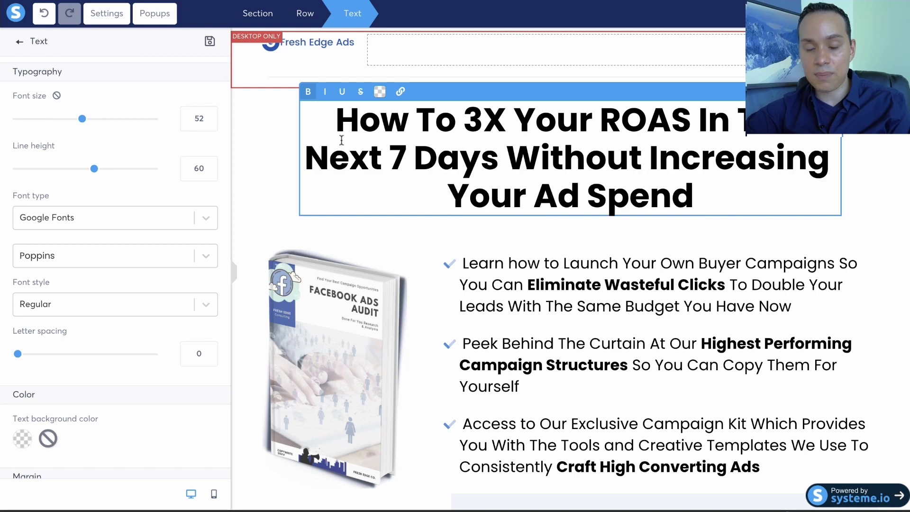
pyautogui.click(437, 159)
pyautogui.click(413, 158)
pyautogui.hotkey('shift', 'Return')
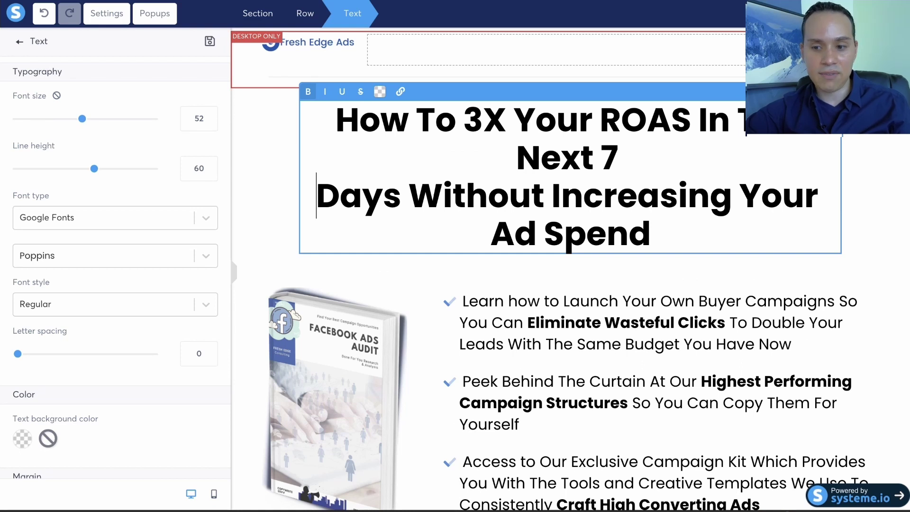
pyautogui.press('BackSpace')
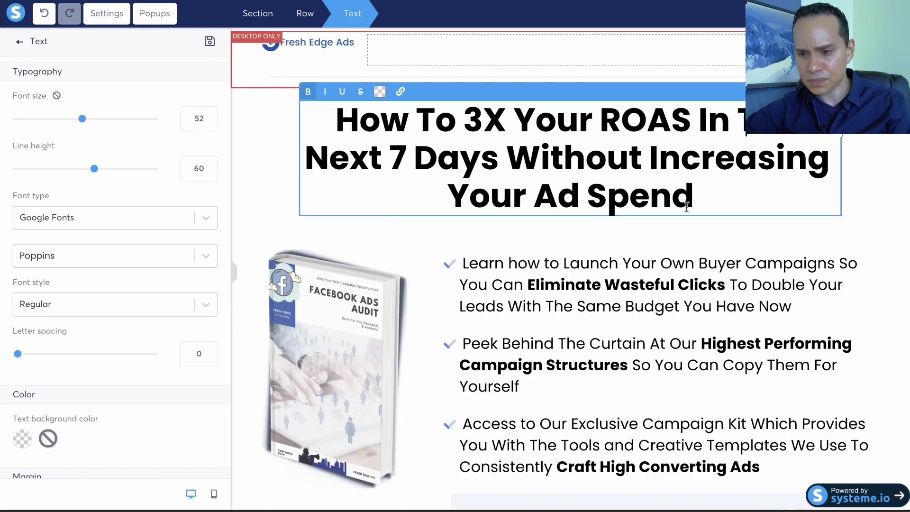
# - Select the whole headline and return to the Google Docs copy
pyautogui.tripleClick(687, 207)
pyautogui.hotkey('ctrl', 'Right')
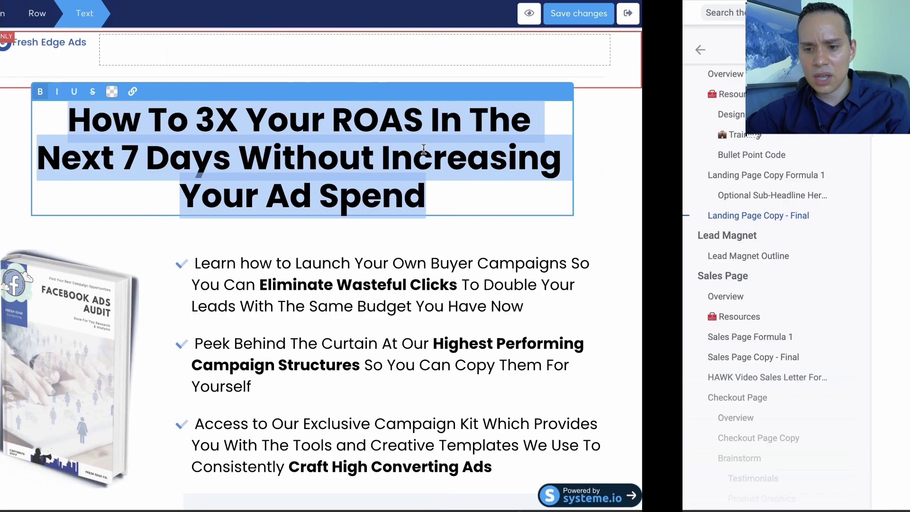
pyautogui.scroll(3, 310, 119)
pyautogui.click(297, 125)
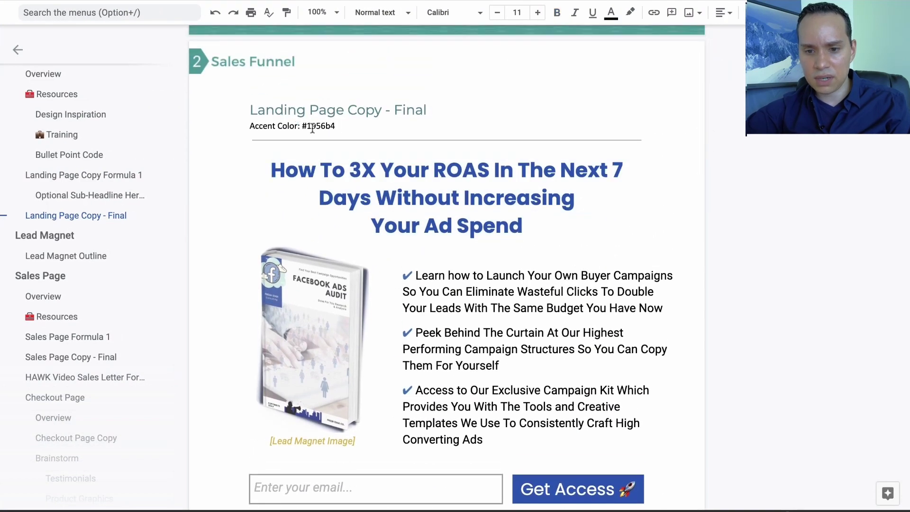
# - Copy the accent colour #1956b4 from the doc and apply it as the headline's hex colour
pyautogui.moveTo(301, 125); pyautogui.dragTo(335, 125)
pyautogui.hotkey('ctrl', 'c')
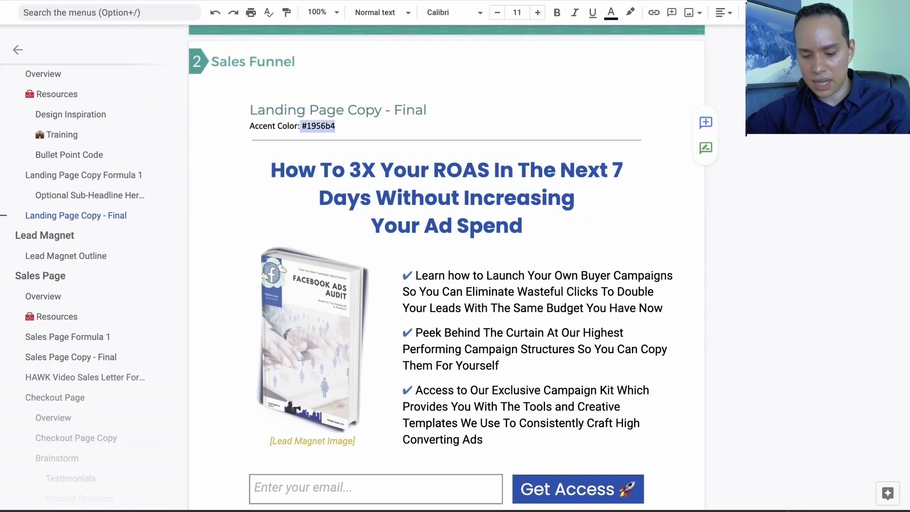
pyautogui.hotkey('ctrl', 'Left')
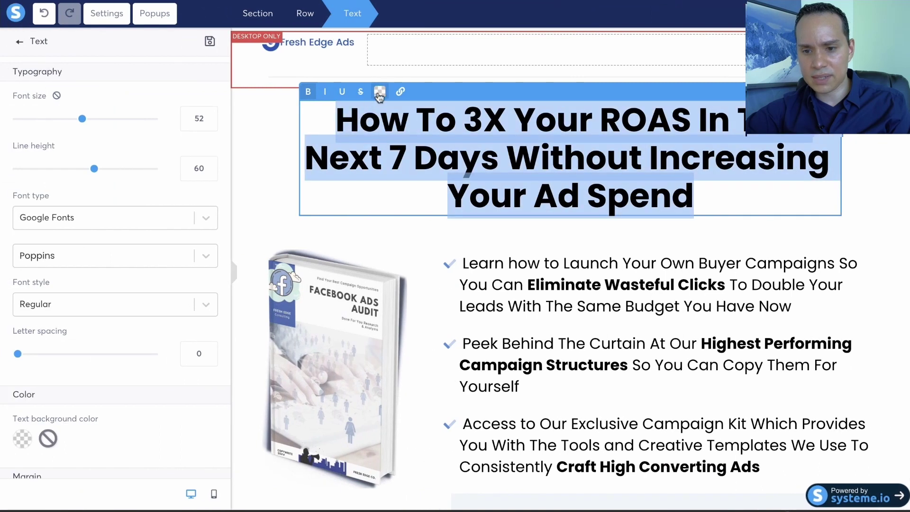
pyautogui.click(380, 92)
pyautogui.click(398, 227)
pyautogui.hotkey('ctrl', 'v')
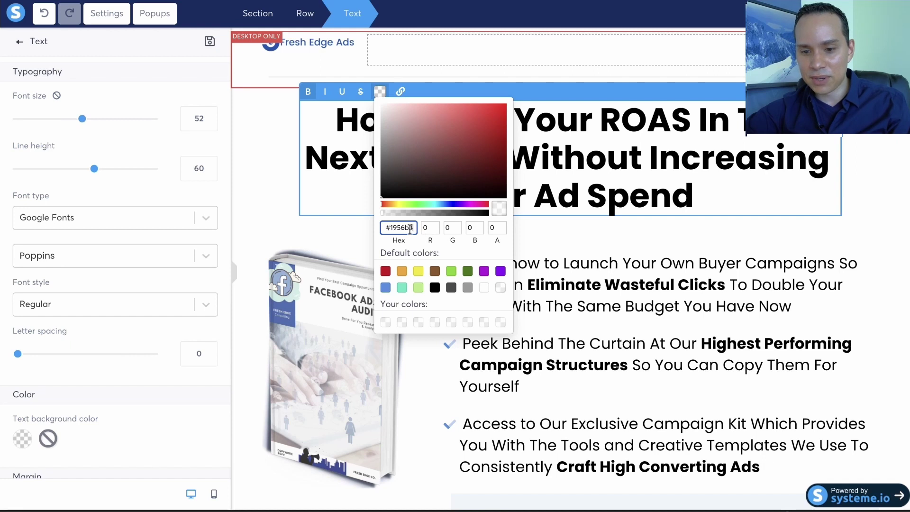
pyautogui.press('Return')
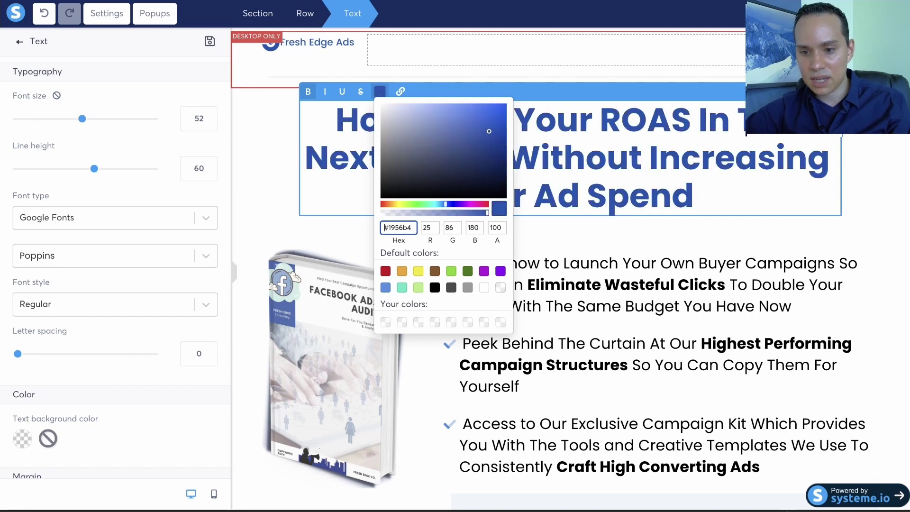
pyautogui.click(594, 258)
# - Make the headline regular weight and bold only '3X Your ROAS'
pyautogui.tripleClick(586, 165)
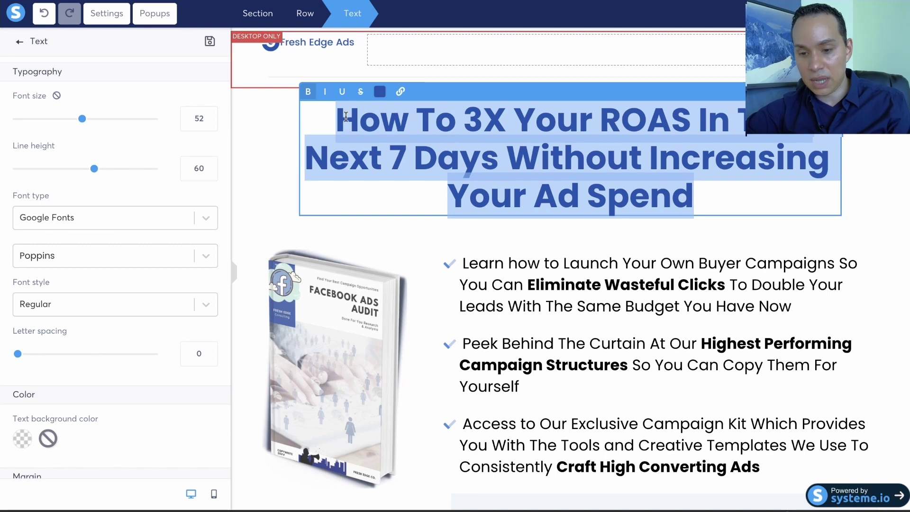
pyautogui.hotkey('ctrl', 'b')
pyautogui.click(422, 121)
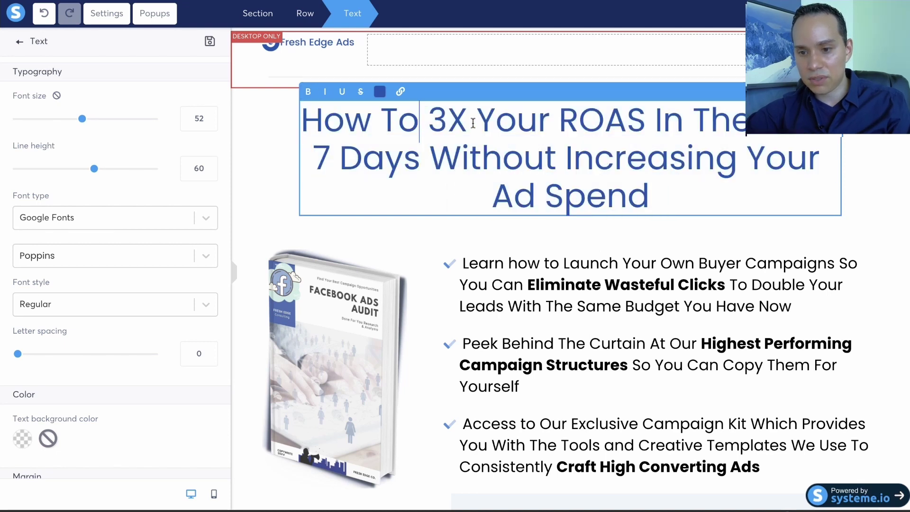
pyautogui.click(440, 122)
pyautogui.hotkey('ctrl', 'shift', 'Right')
pyautogui.hotkey('ctrl', 'shift', 'Right')
pyautogui.hotkey('ctrl', 'shift', 'Right')
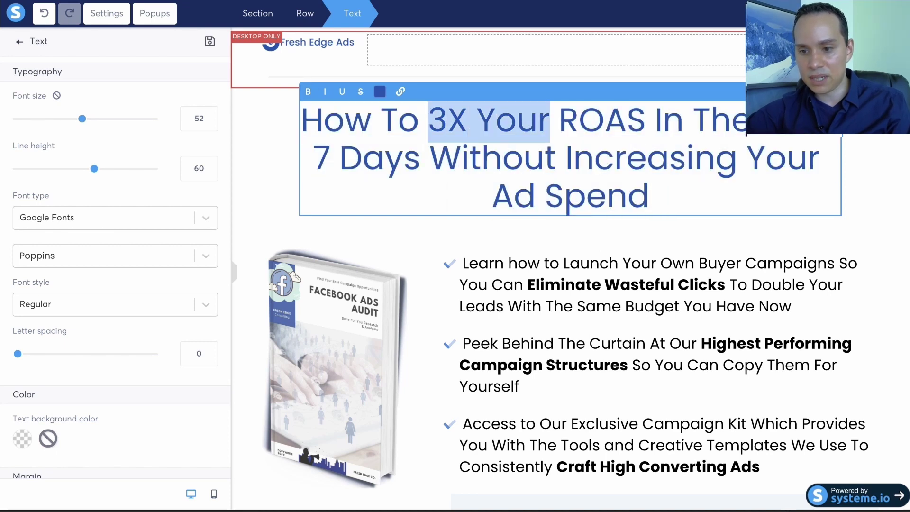
pyautogui.hotkey('ctrl', 'b')
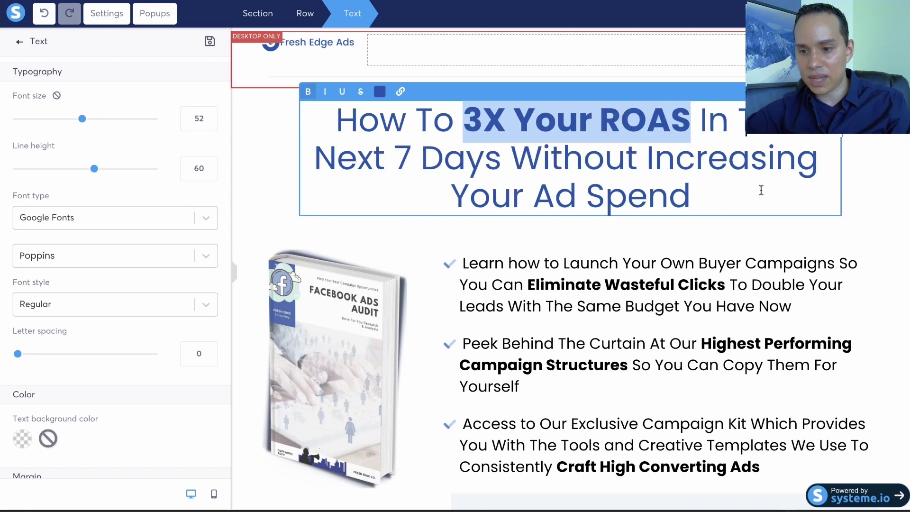
pyautogui.click(741, 189)
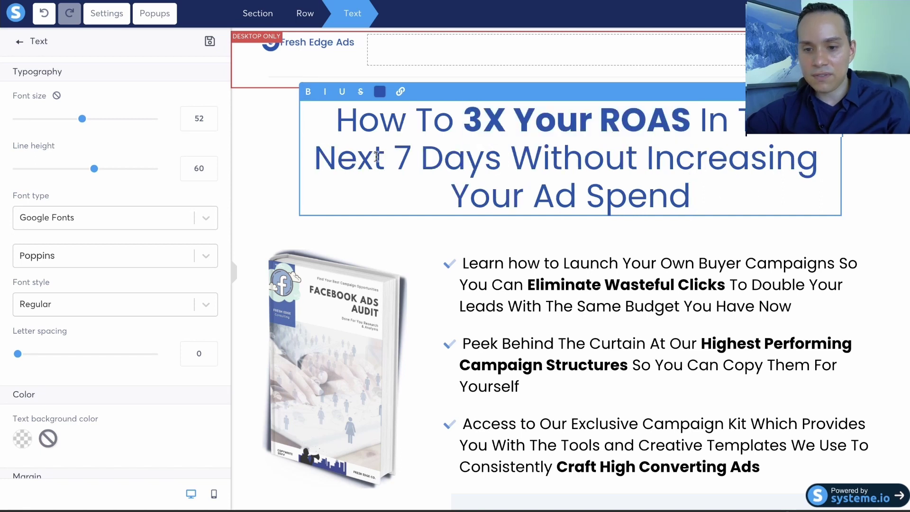
# - Try a line break before 'Increasing', then remove it
pyautogui.click(314, 157)
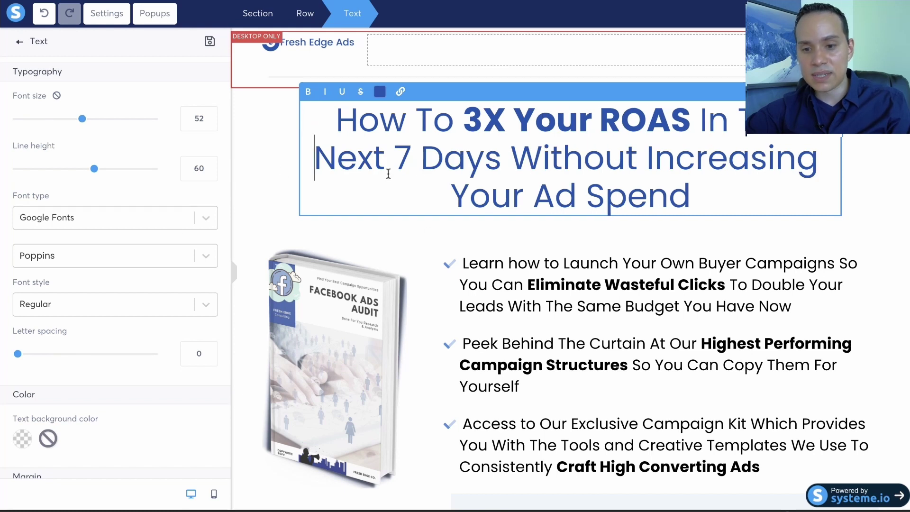
pyautogui.click(647, 157)
pyautogui.press('Return')
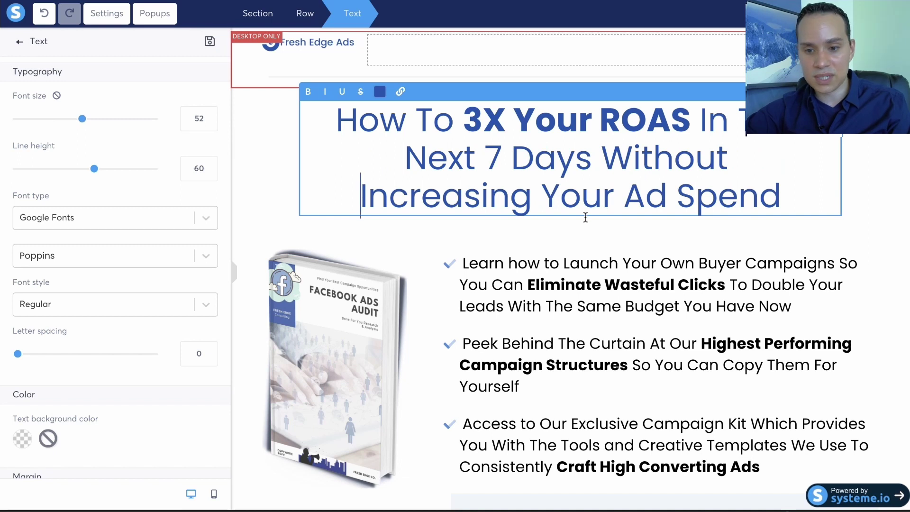
pyautogui.press('BackSpace')
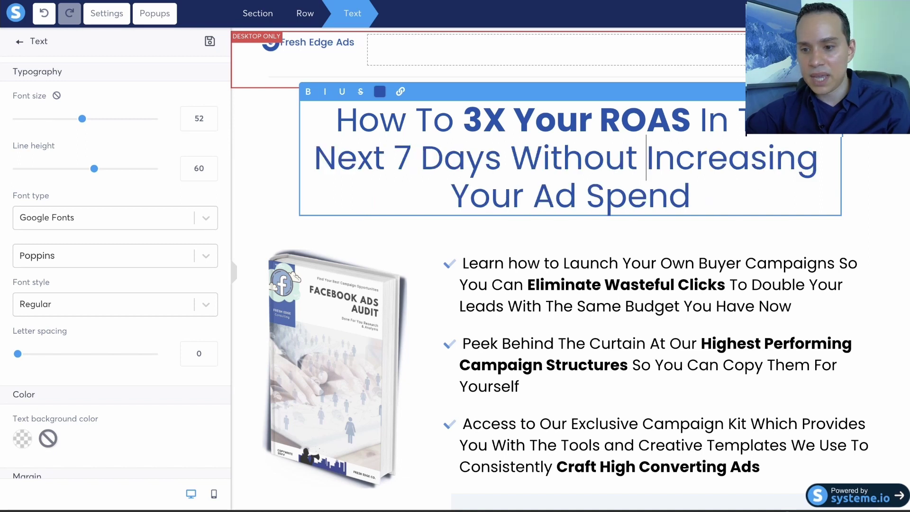
pyautogui.click(491, 237)
pyautogui.click(306, 126)
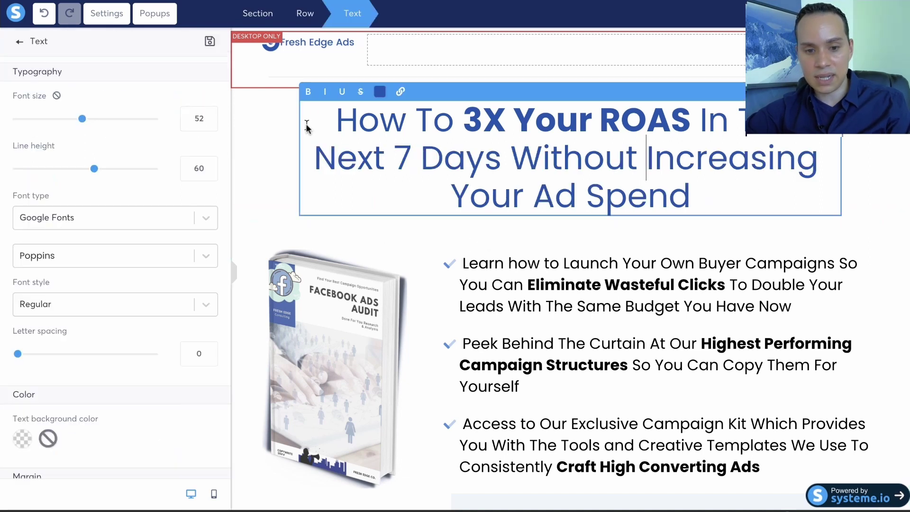
# - Scroll to the Margin/Padding settings and undo a trial line break before 'Without'
pyautogui.scroll(-9, 123, 188)
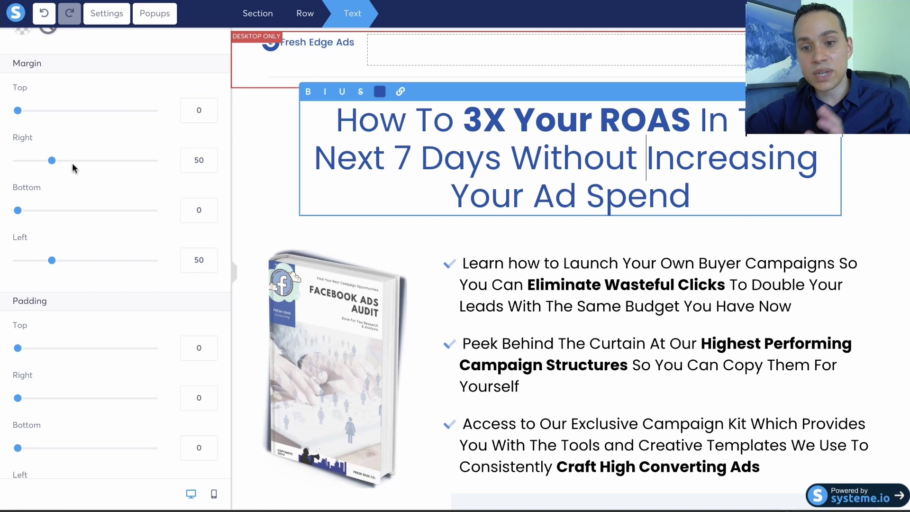
pyautogui.click(523, 165)
pyautogui.press('Return')
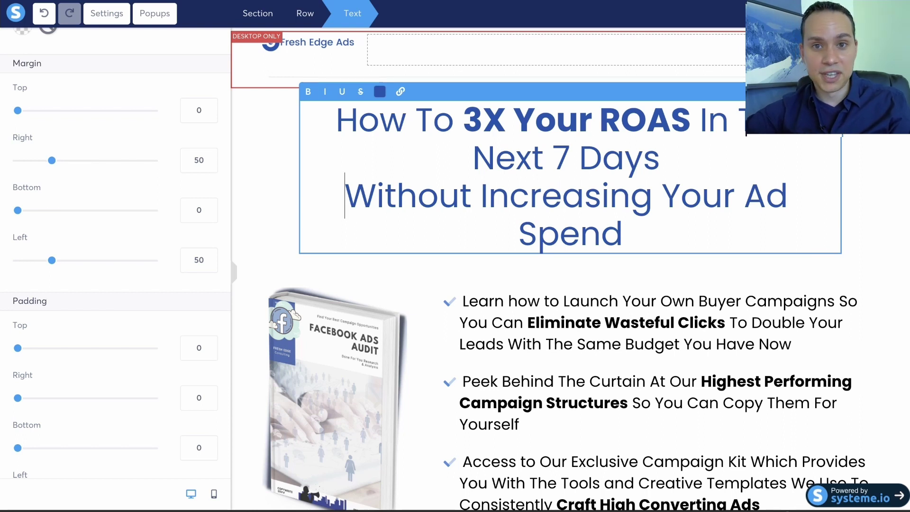
pyautogui.press('BackSpace')
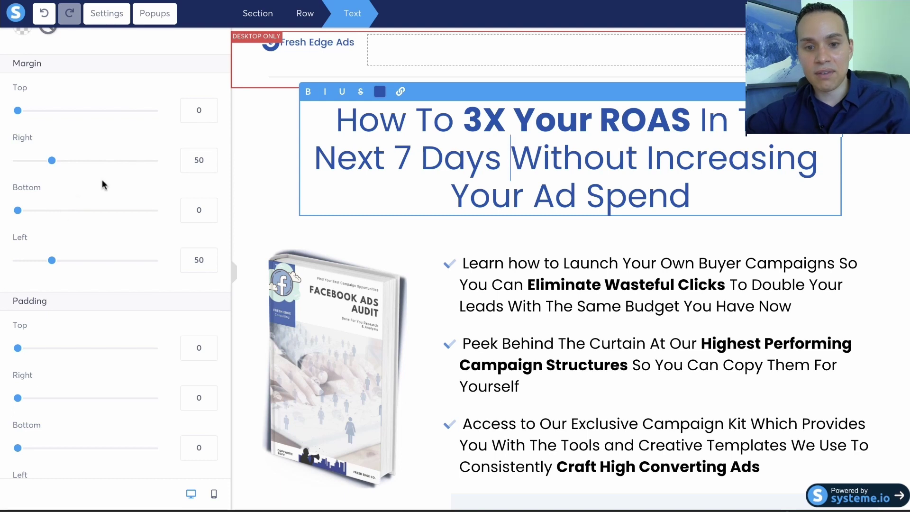
# - In mobile preview, try headline line breaks before 'Without', 'Your' and 'Ad Spend'
pyautogui.click(214, 495)
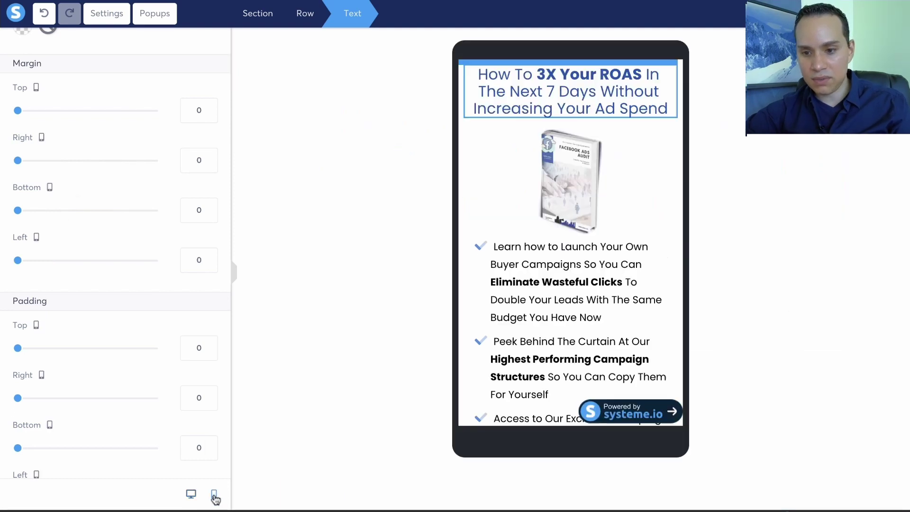
pyautogui.click(600, 92)
pyautogui.press('Return')
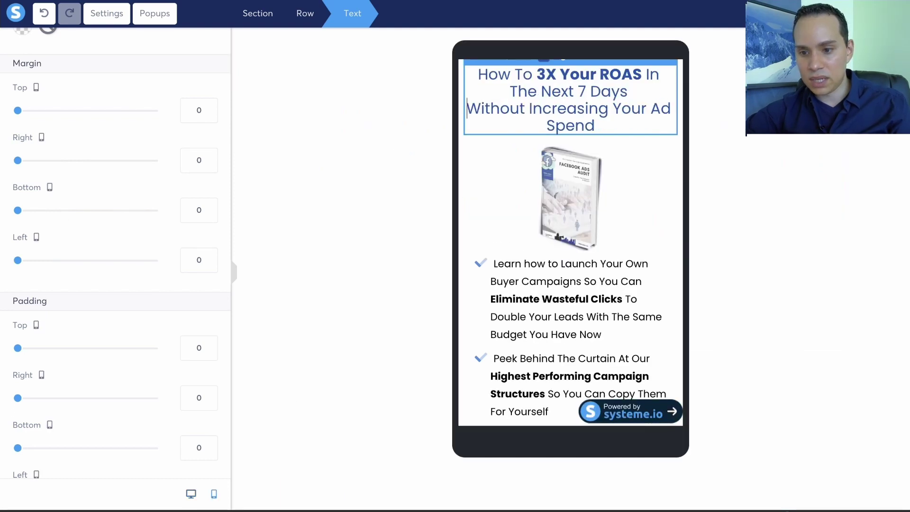
pyautogui.click(613, 109)
pyautogui.press('Return')
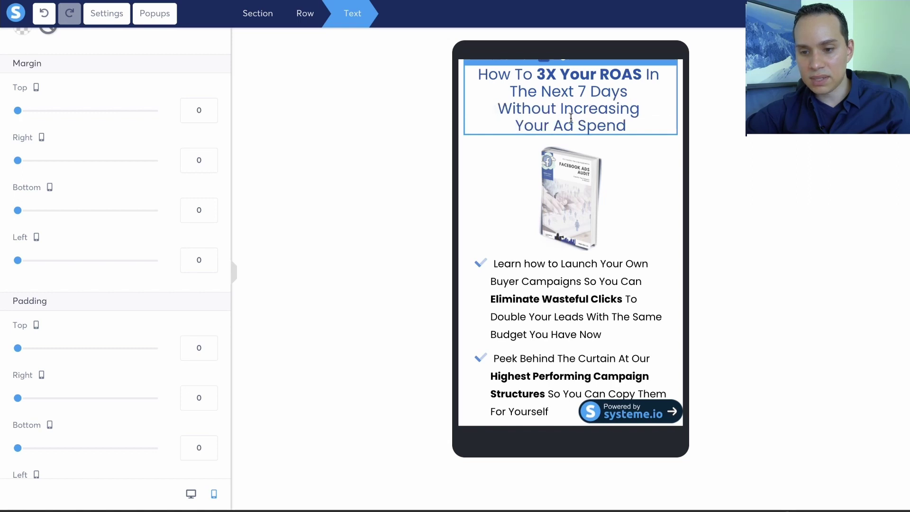
pyautogui.press('BackSpace')
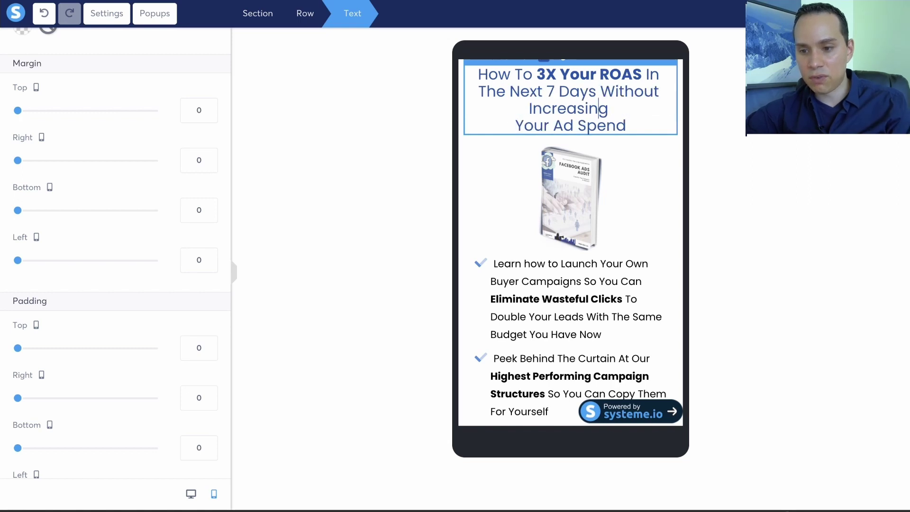
pyautogui.click(516, 125)
pyautogui.press('BackSpace')
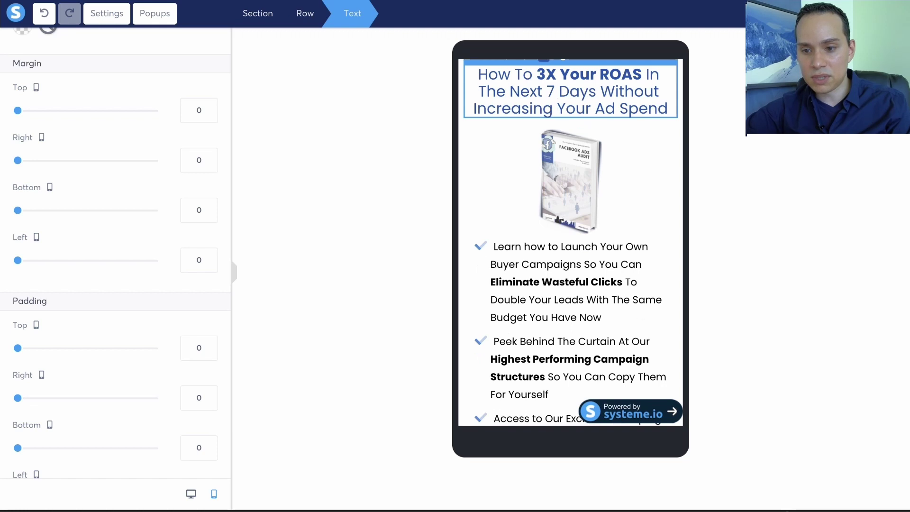
pyautogui.press('Return')
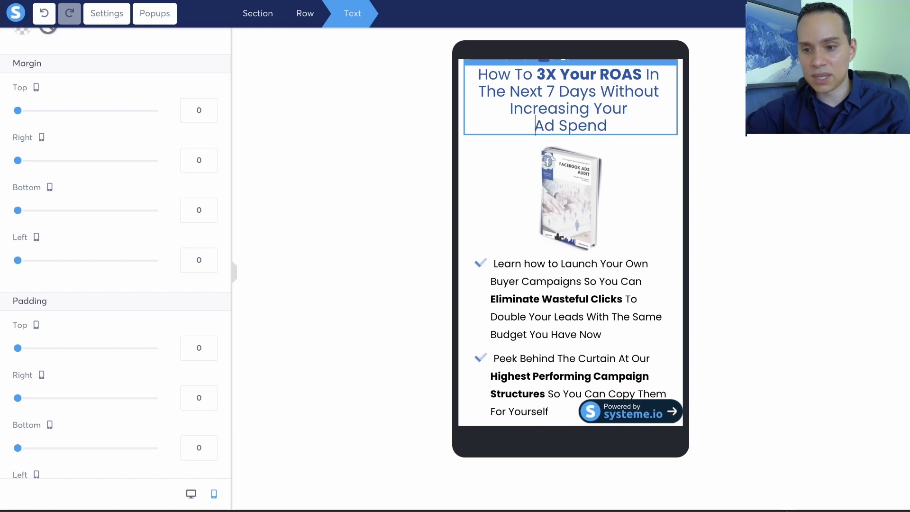
pyautogui.click(428, 169)
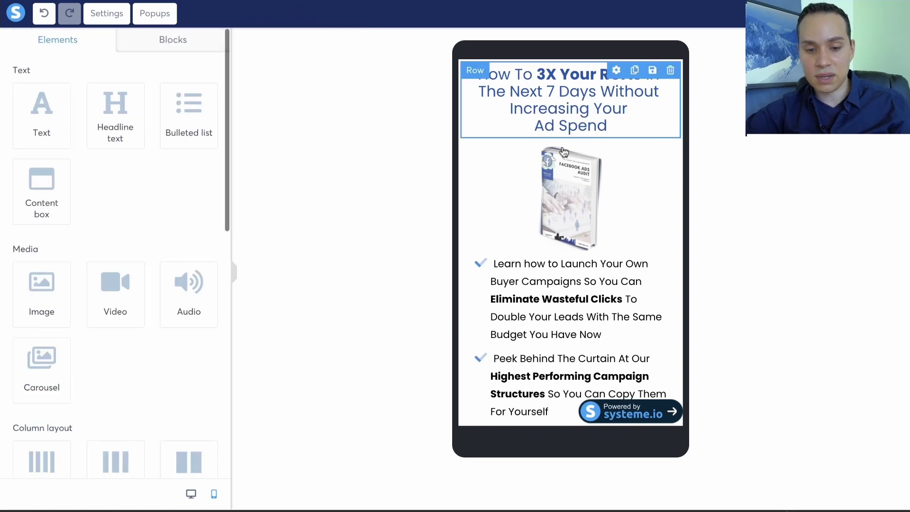
# - In desktop view, remove the line break before 'Ad', then return to mobile preview
pyautogui.click(190, 494)
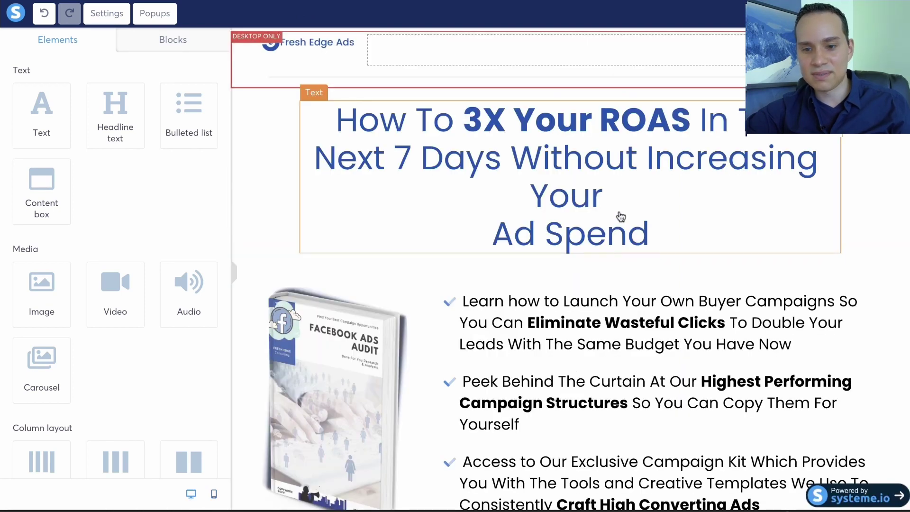
pyautogui.click(493, 233)
pyautogui.press('BackSpace')
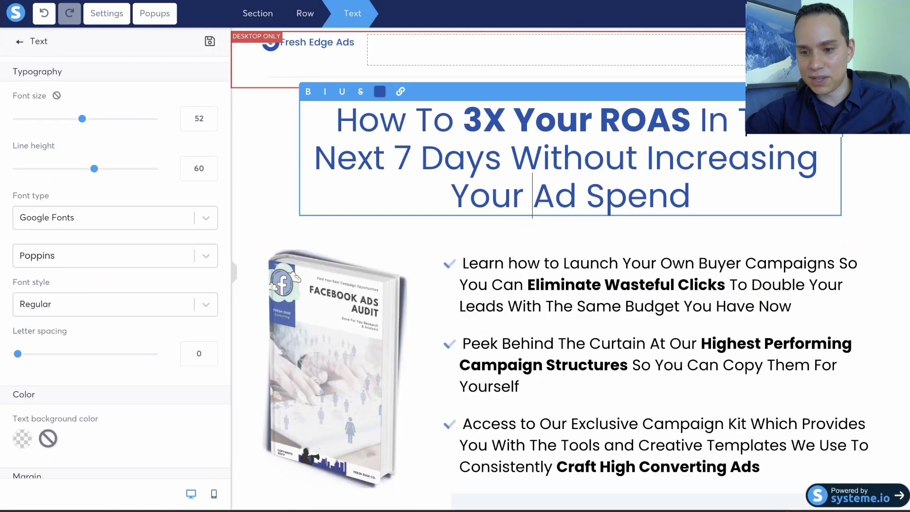
pyautogui.click(216, 493)
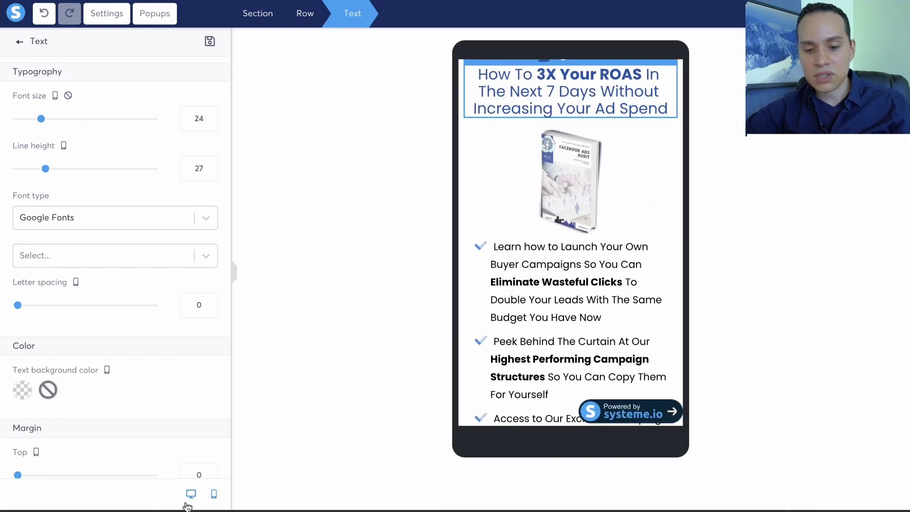
# - Give the mobile headline a right margin of 39 and left margin of 40, then switch to desktop
pyautogui.scroll(-7, 175, 225)
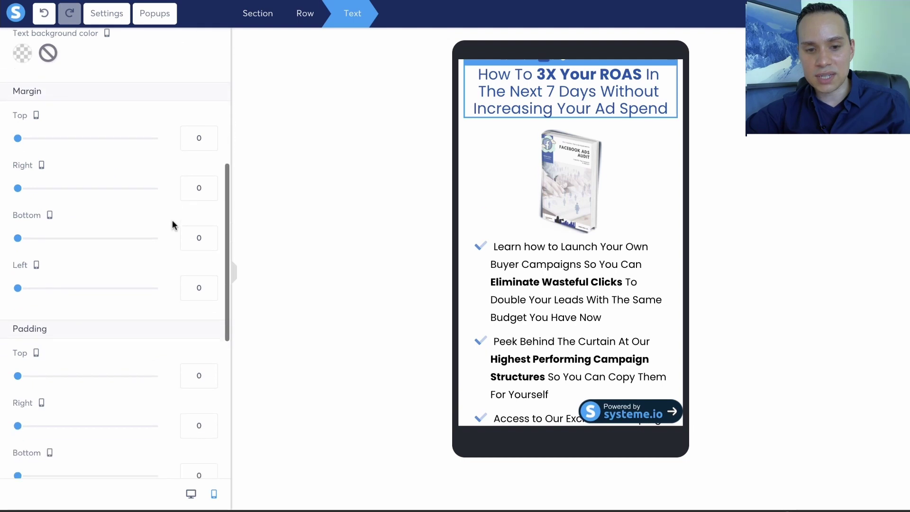
pyautogui.moveTo(19, 183); pyautogui.dragTo(45, 185)
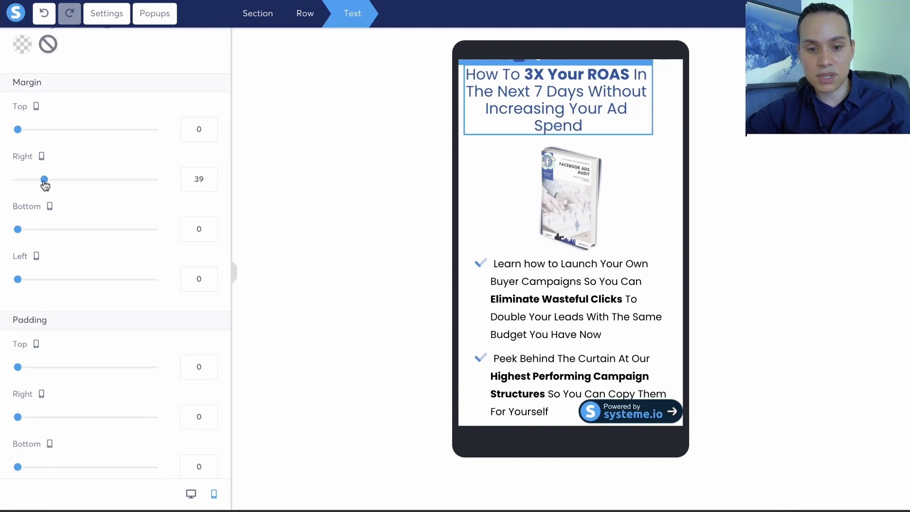
pyautogui.moveTo(17, 231)
pyautogui.mouseDown()
pyautogui.moveTo(55, 231)
pyautogui.moveTo(9, 230)
pyautogui.mouseUp()
pyautogui.moveTo(2, 230)
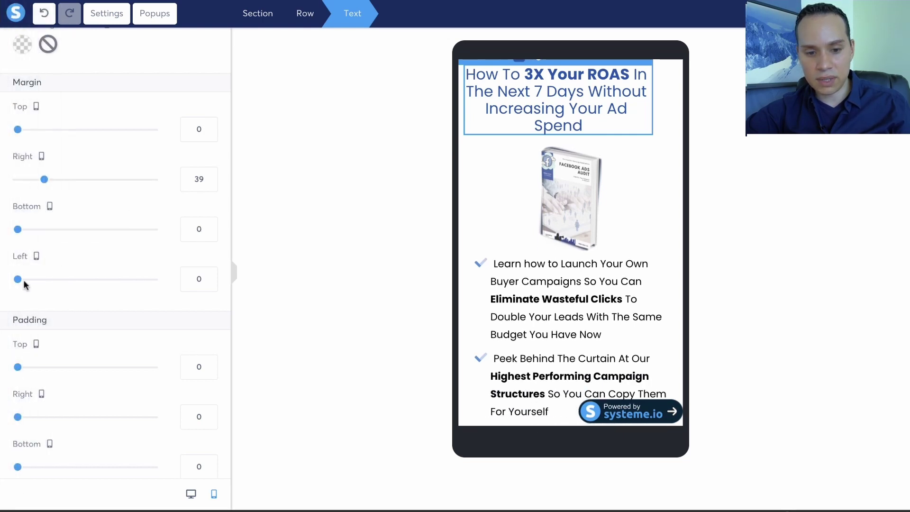
pyautogui.moveTo(17, 282); pyautogui.dragTo(45, 282)
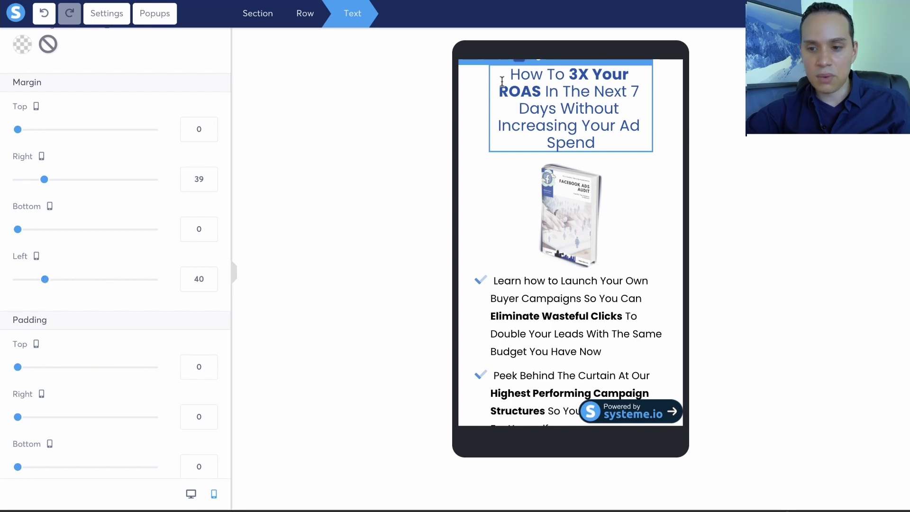
pyautogui.click(191, 493)
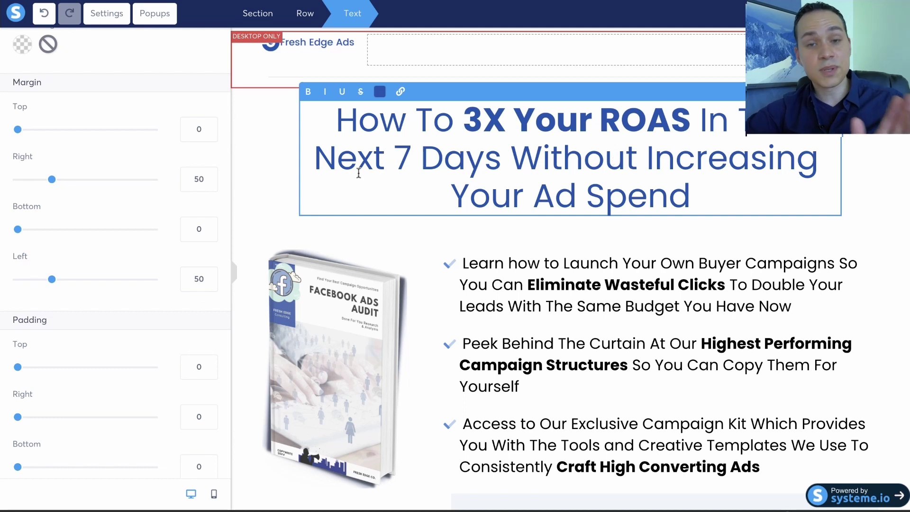
pyautogui.click(274, 182)
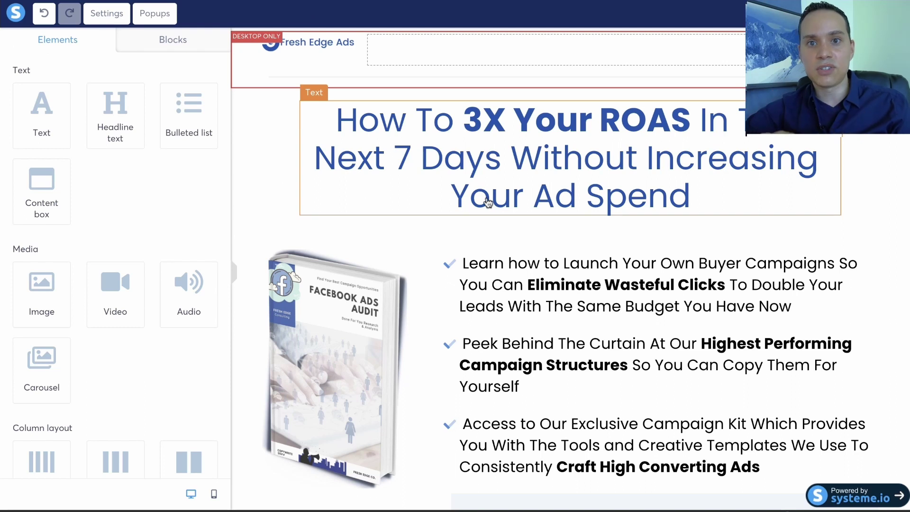
pyautogui.click(213, 495)
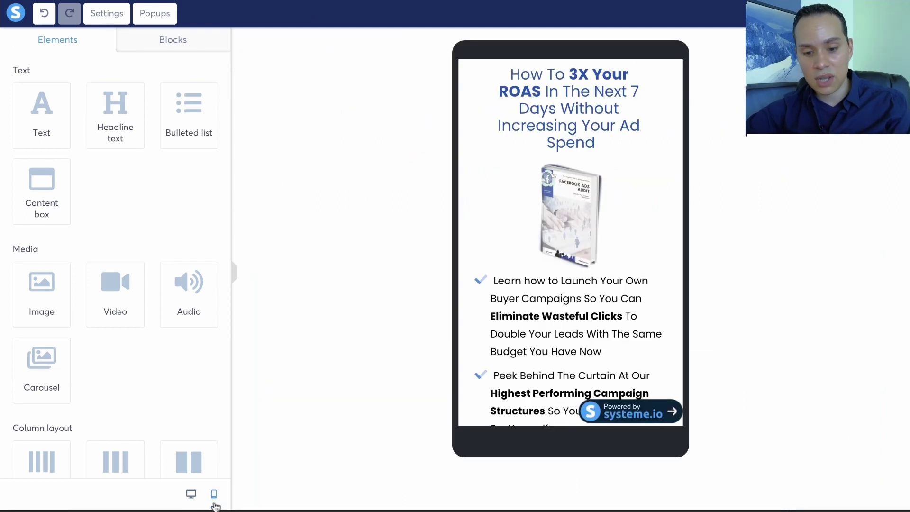
pyautogui.click(570, 98)
pyautogui.scroll(-4, 143, 281)
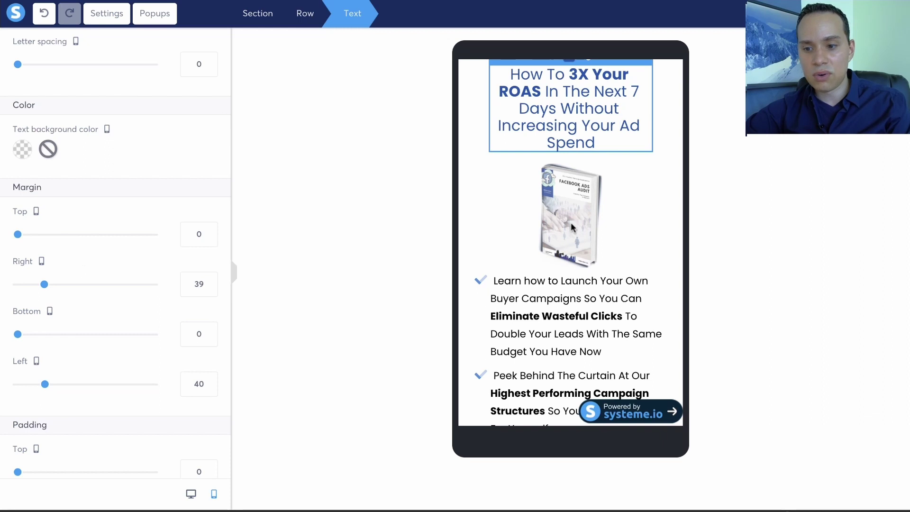
pyautogui.click(584, 206)
pyautogui.click(586, 212)
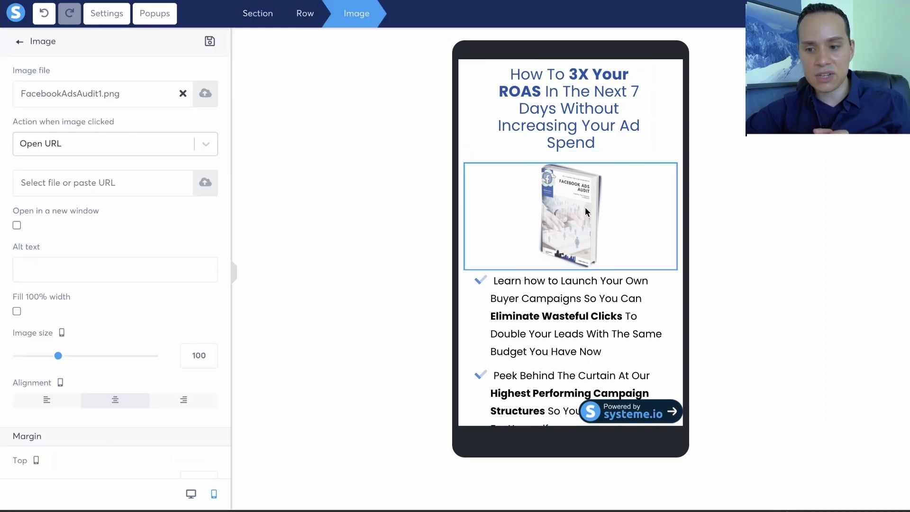
pyautogui.scroll(-4, 110, 301)
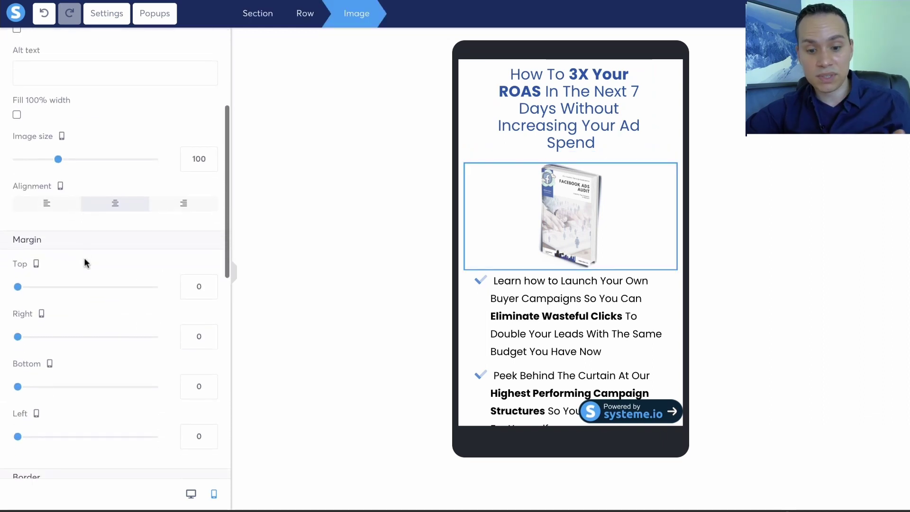
pyautogui.click(192, 493)
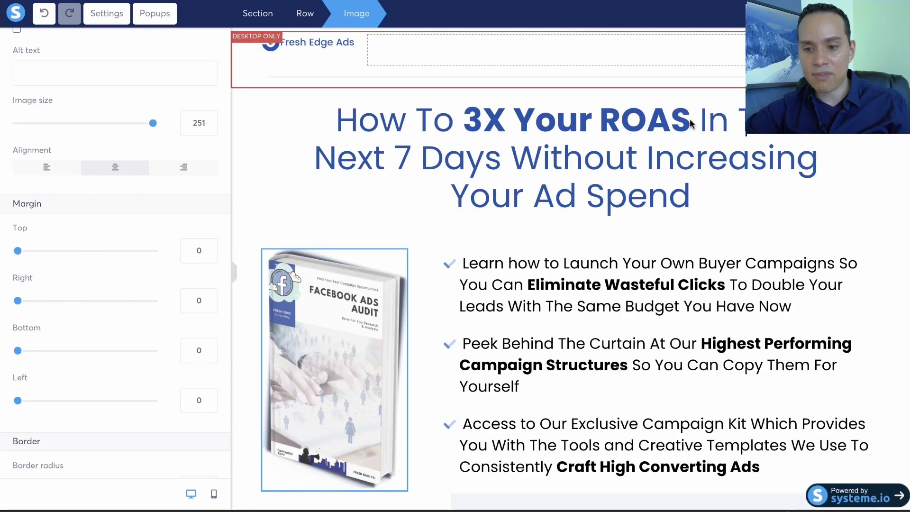
pyautogui.press('Escape')
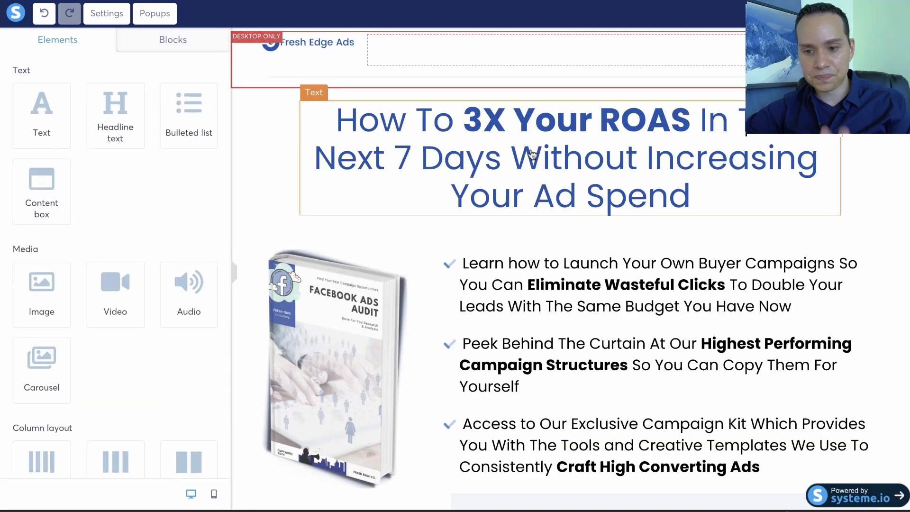
# - Drag an Image element from the Elements panel onto the page, above the ebook cover
pyautogui.scroll(-5, 526, 154)
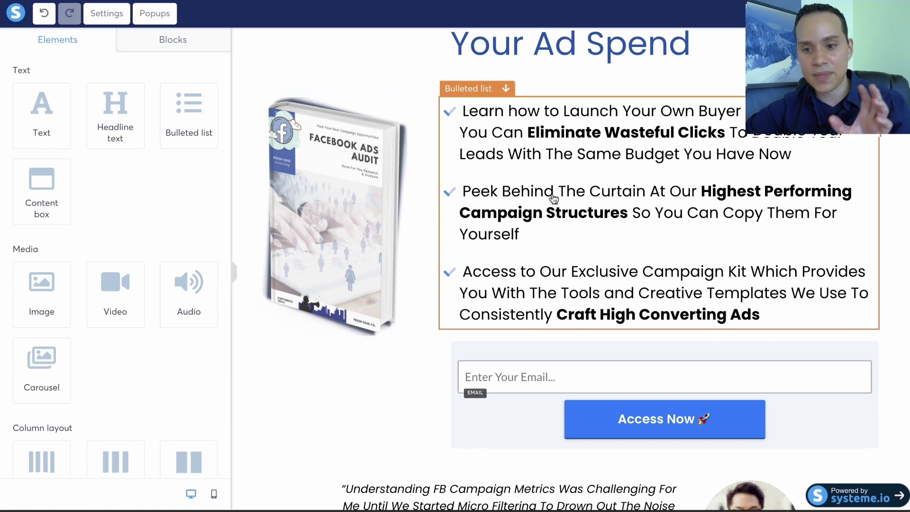
pyautogui.scroll(2, 560, 195)
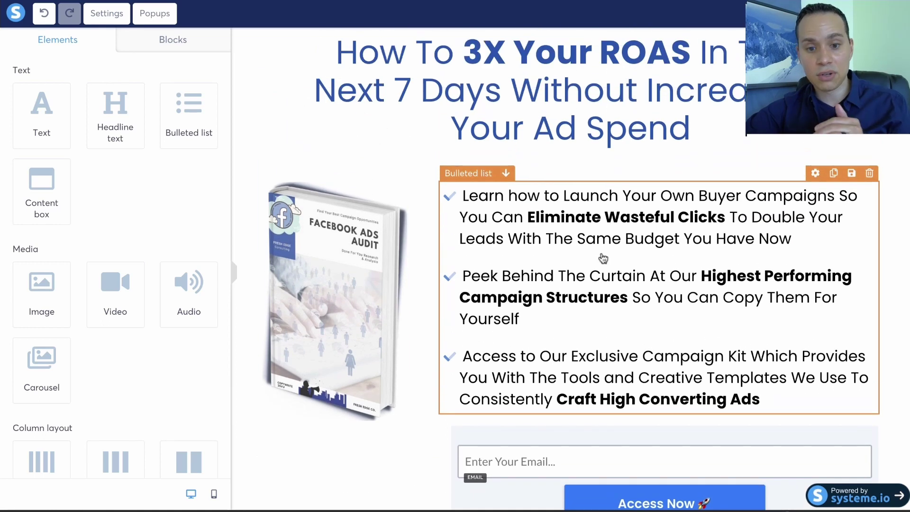
pyautogui.scroll(-2, 90, 201)
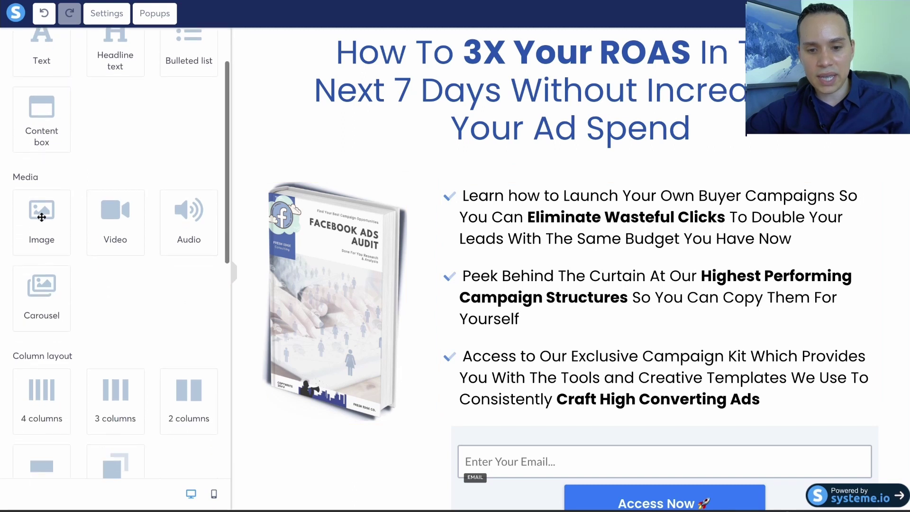
pyautogui.moveTo(42, 217); pyautogui.dragTo(332, 199)
# - Shrink the new image placeholder to size 208
pyautogui.click(367, 244)
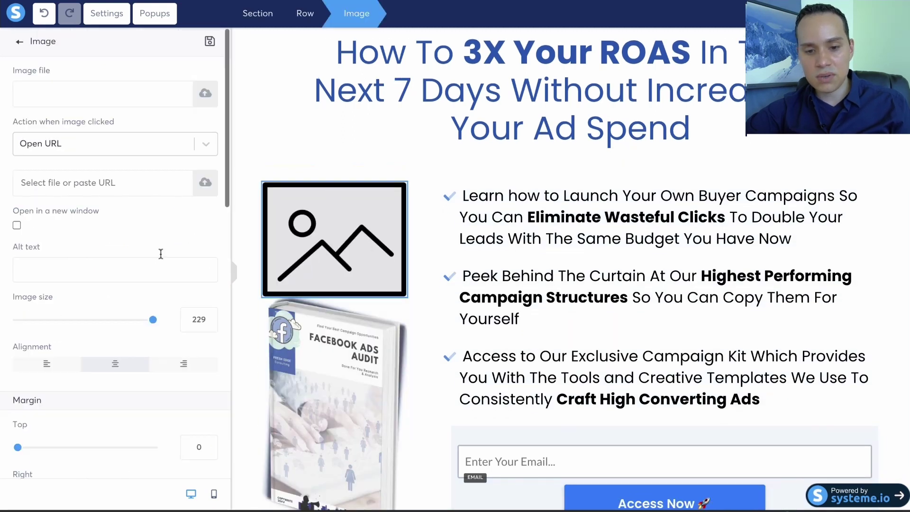
pyautogui.moveTo(93, 319); pyautogui.dragTo(142, 307)
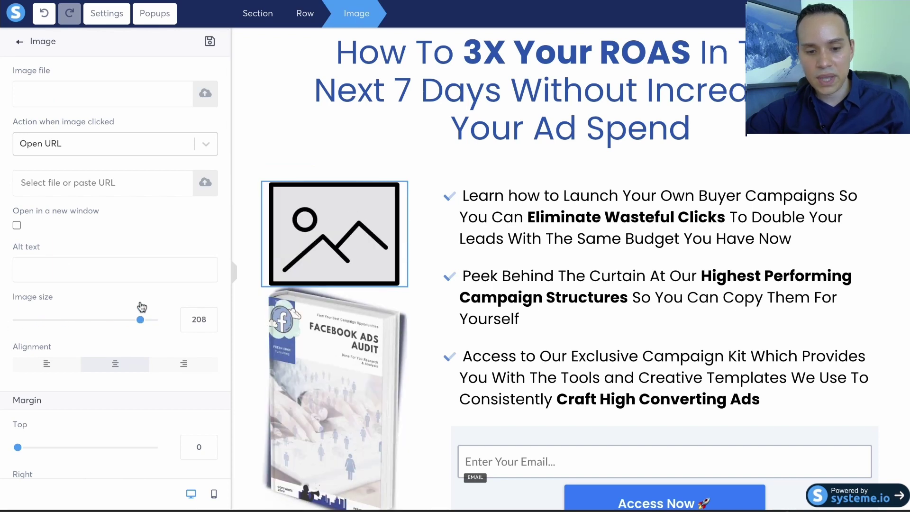
pyautogui.scroll(-5, 142, 307)
# - Centre-align the placeholder after trying left and right, then select the ebook cover image
pyautogui.click(54, 150)
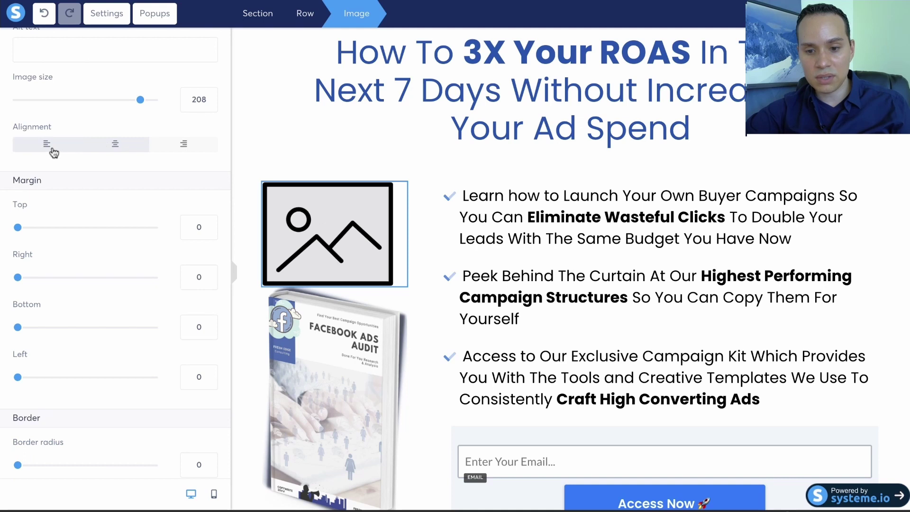
pyautogui.click(183, 143)
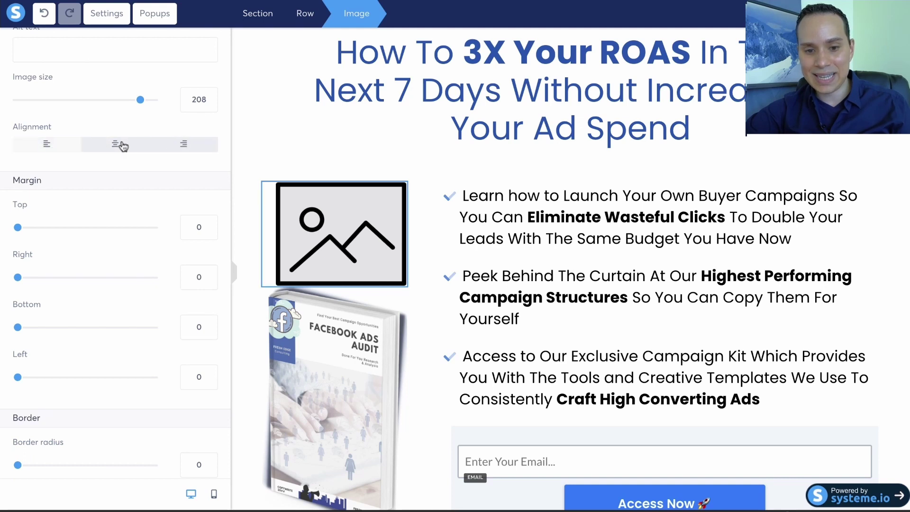
pyautogui.click(122, 146)
pyautogui.click(185, 143)
pyautogui.click(132, 151)
pyautogui.scroll(-4, 131, 152)
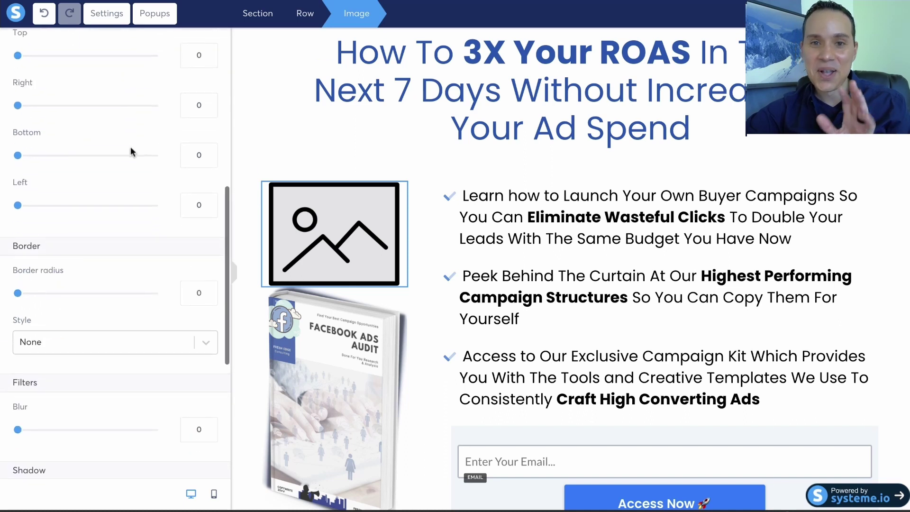
pyautogui.scroll(-4, 130, 152)
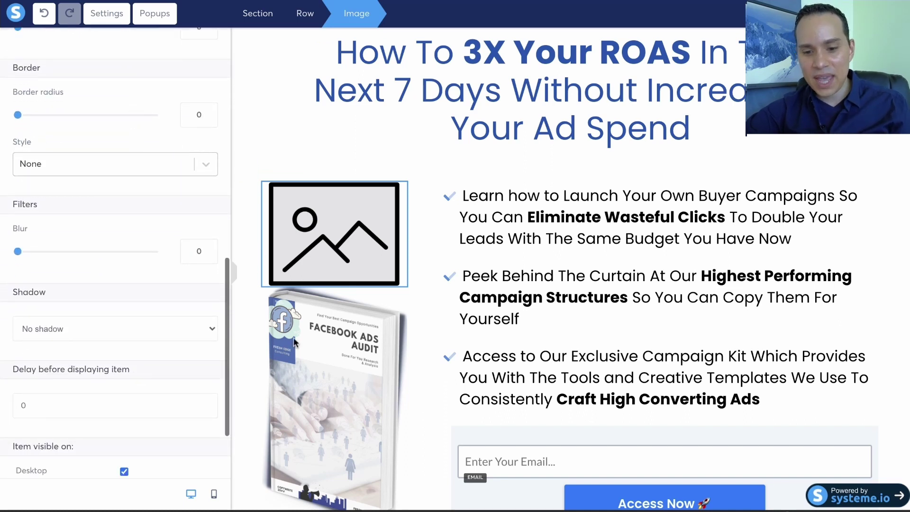
pyautogui.click(322, 368)
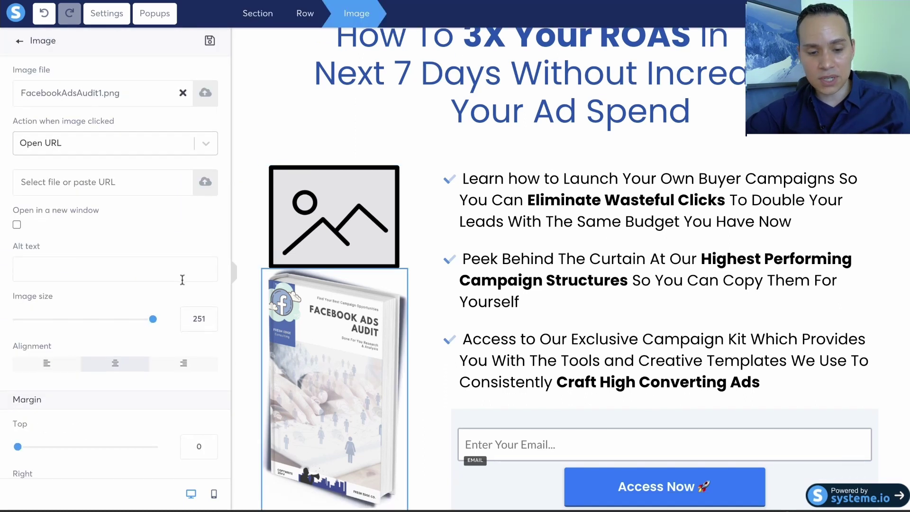
# - Give the ebook cover a Hard shadow, replacing the briefly tried Far shadow
pyautogui.scroll(-12, 183, 279)
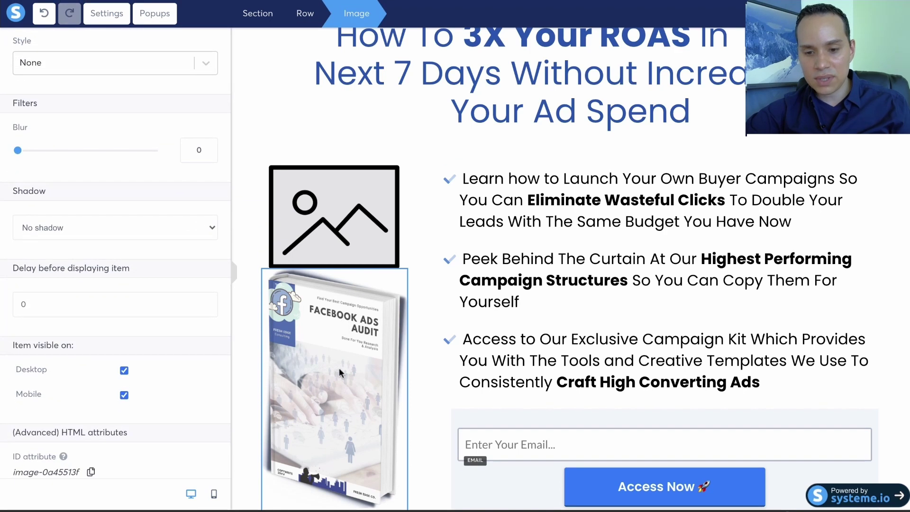
pyautogui.click(207, 227)
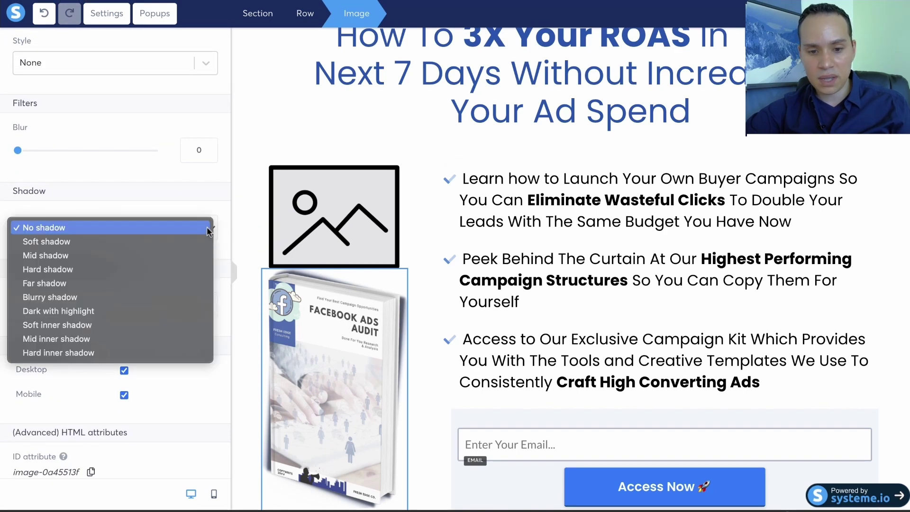
pyautogui.click(136, 281)
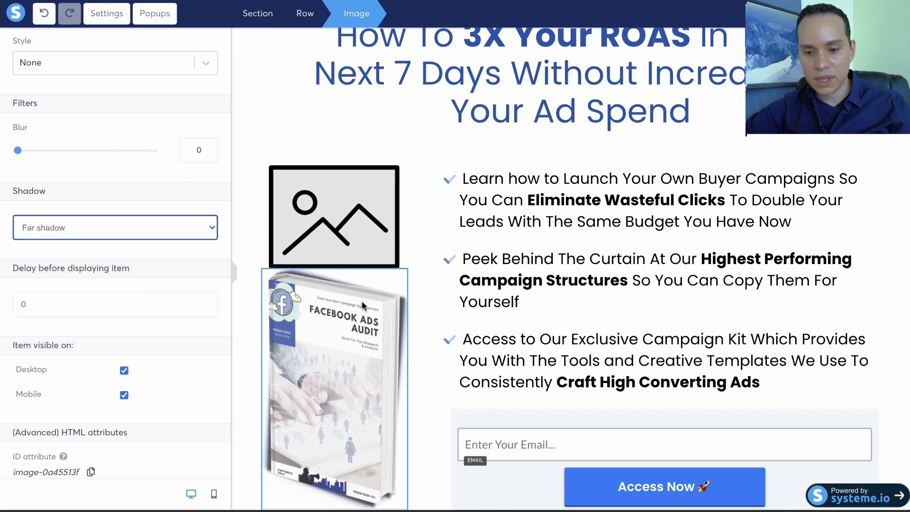
pyautogui.click(131, 225)
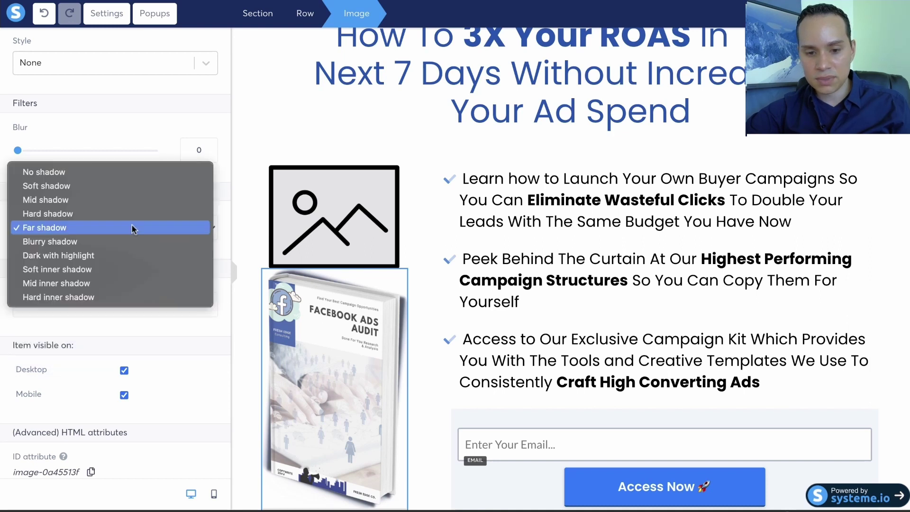
pyautogui.click(96, 212)
pyautogui.click(423, 330)
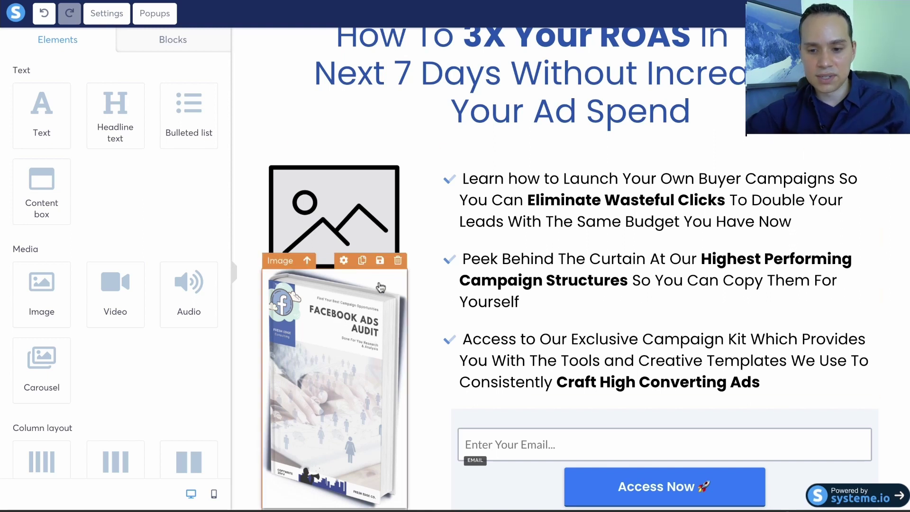
# - Drag the ebook image's Filters > Blur slider down to 0 so the cover is sharp
pyautogui.click(350, 344)
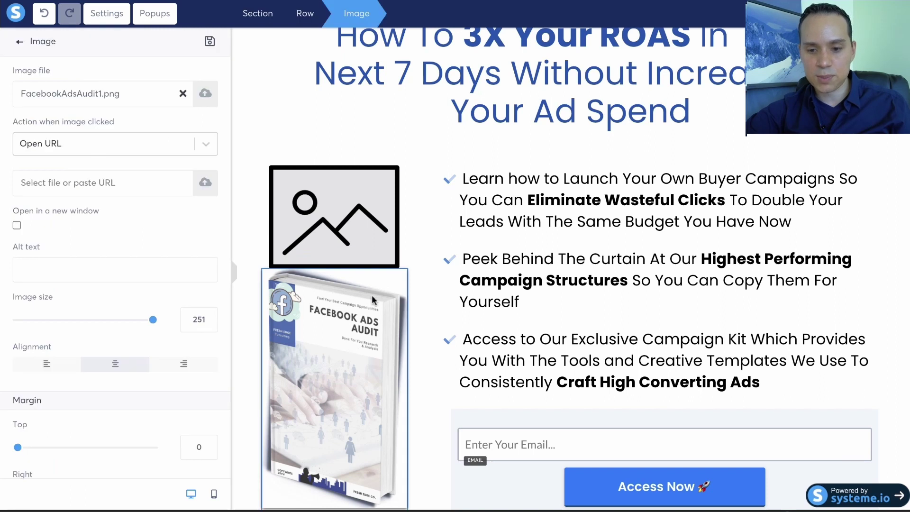
pyautogui.scroll(-10, 133, 331)
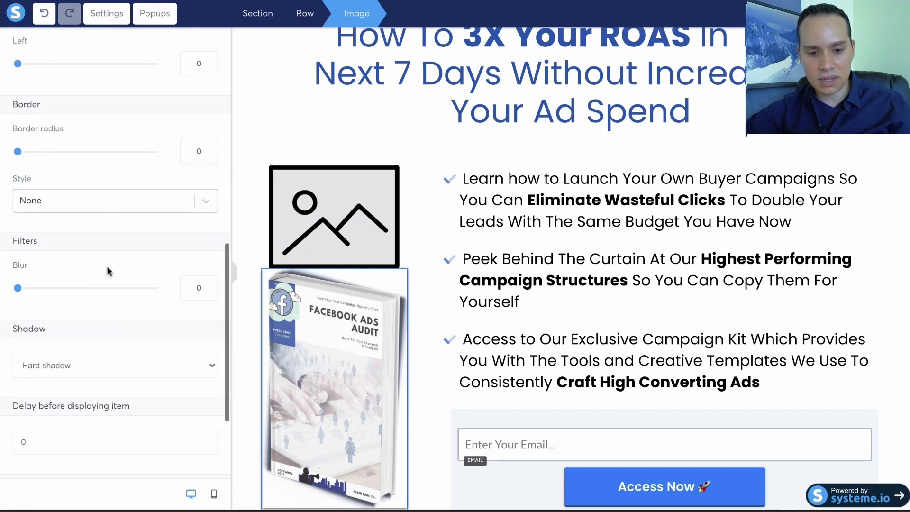
pyautogui.click(86, 288)
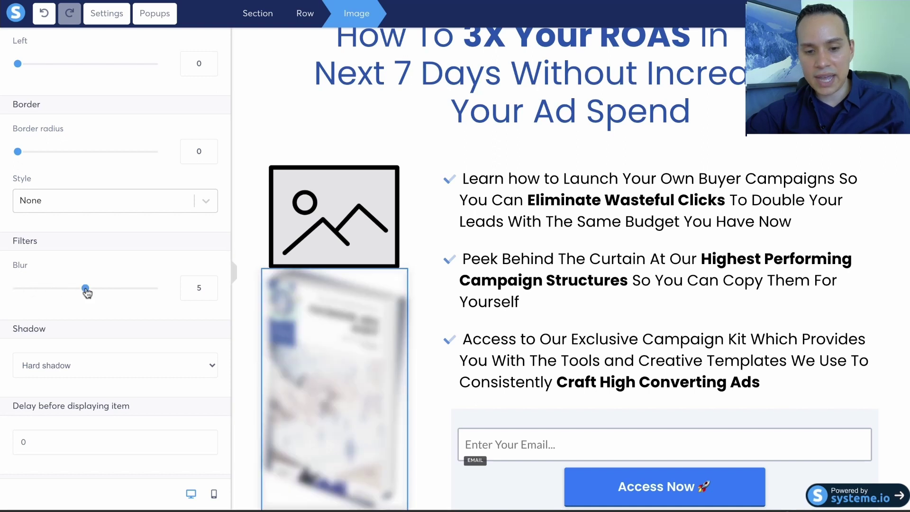
pyautogui.click(33, 287)
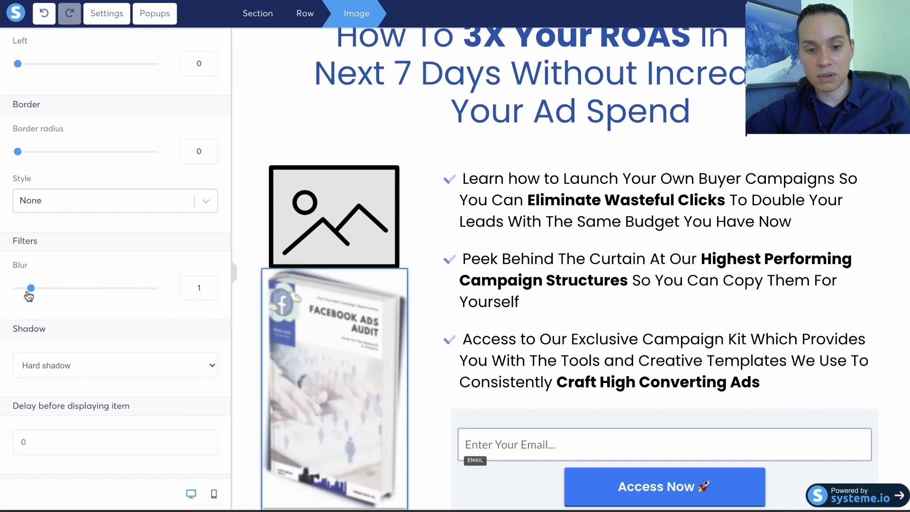
pyautogui.click(83, 287)
pyautogui.moveTo(84, 287); pyautogui.dragTo(17, 289)
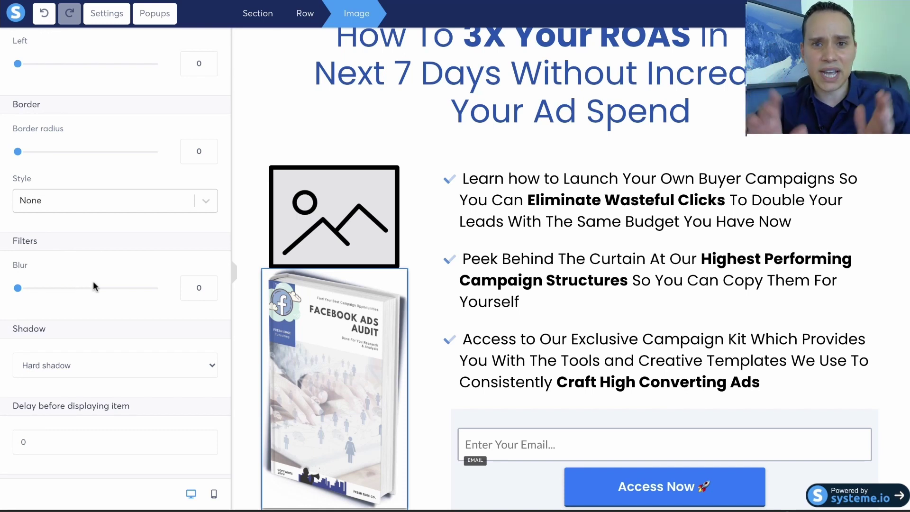
pyautogui.scroll(2, 126, 258)
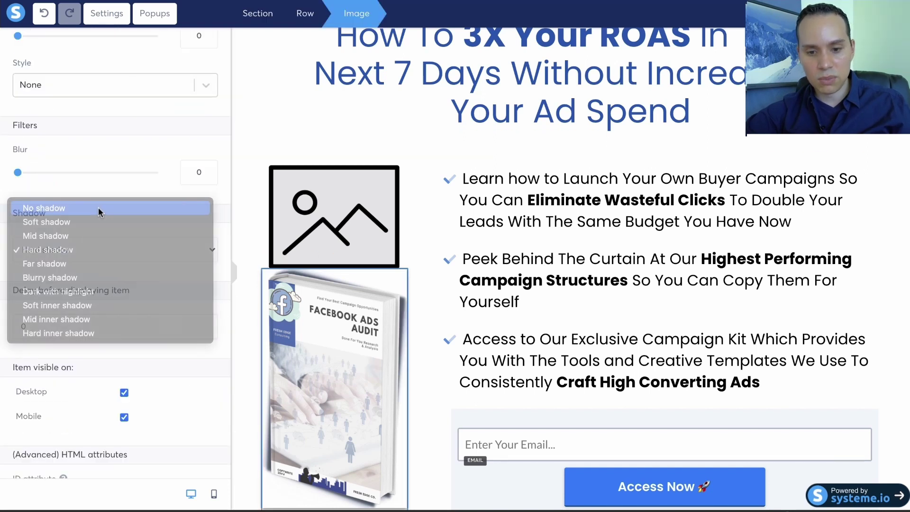
# - Open the ebook image's settings and browse Your Images in the image picker
pyautogui.click(98, 207)
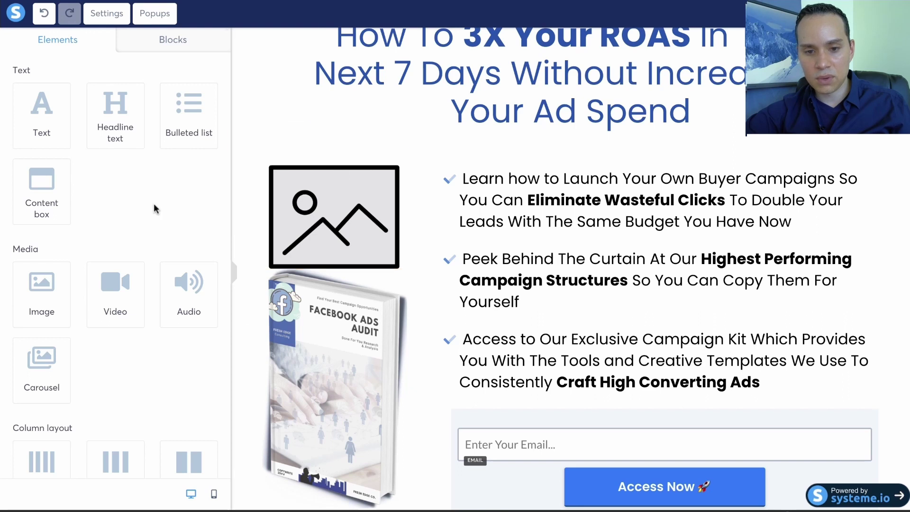
pyautogui.click(333, 323)
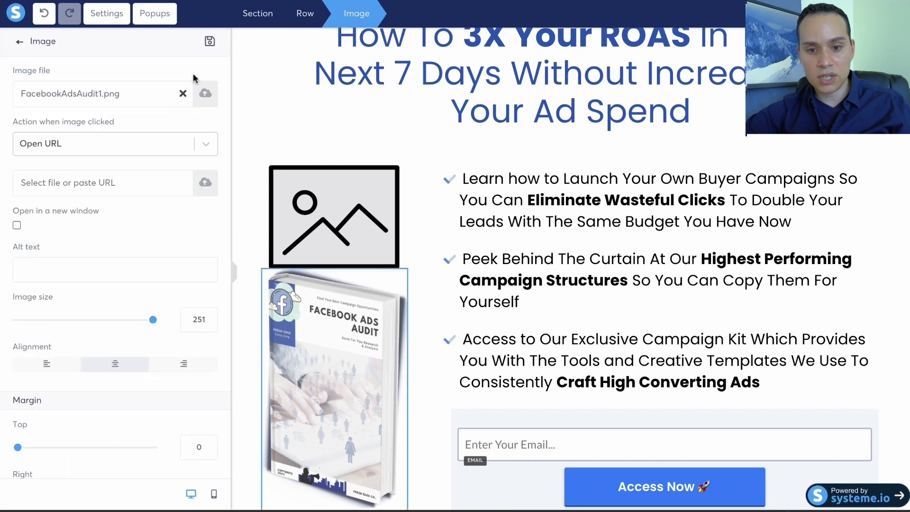
pyautogui.click(206, 94)
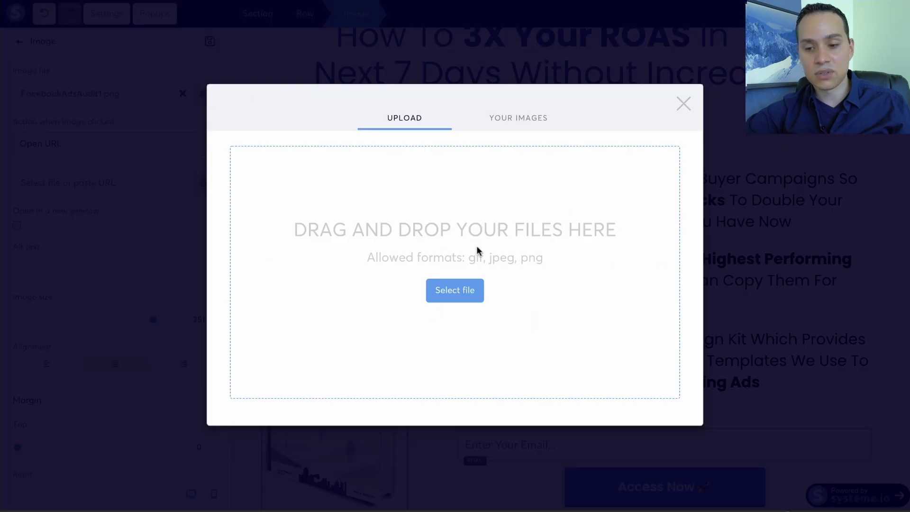
pyautogui.click(528, 126)
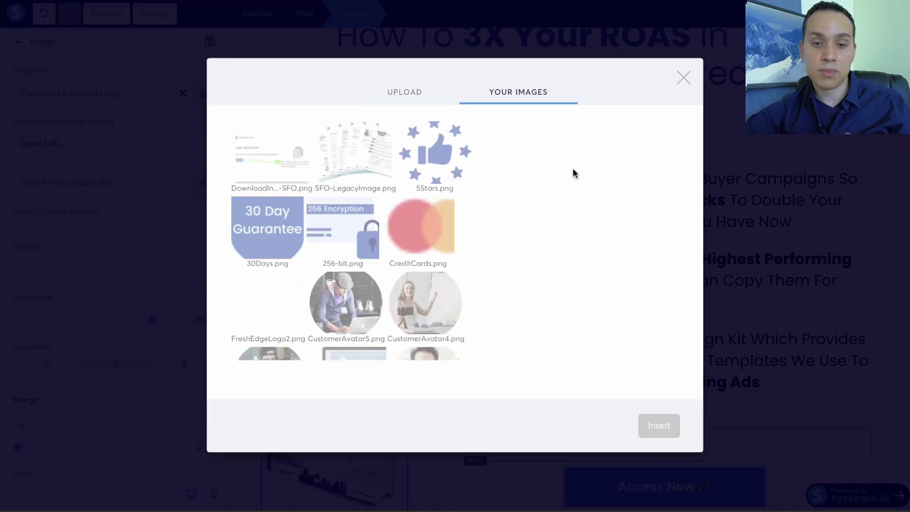
# - Close the picker unchanged and delete the empty image placeholder, confirming with OK
pyautogui.click(685, 77)
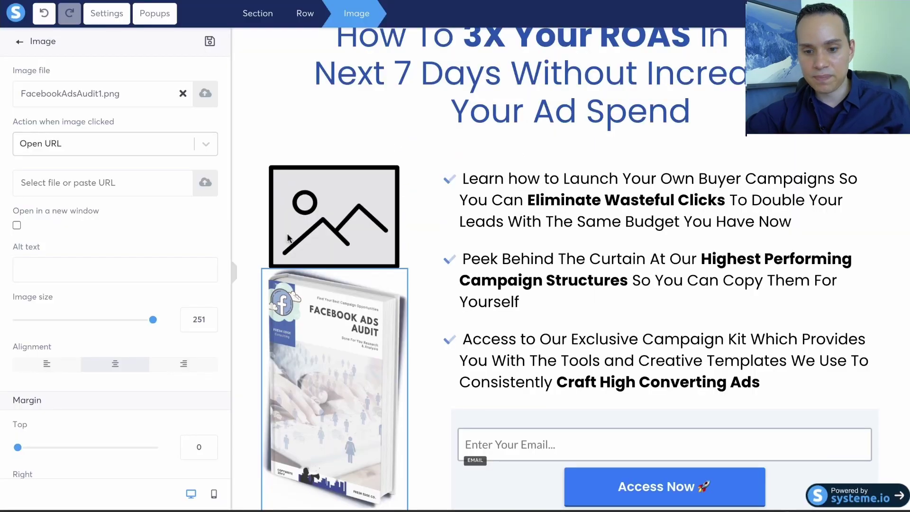
pyautogui.click(397, 156)
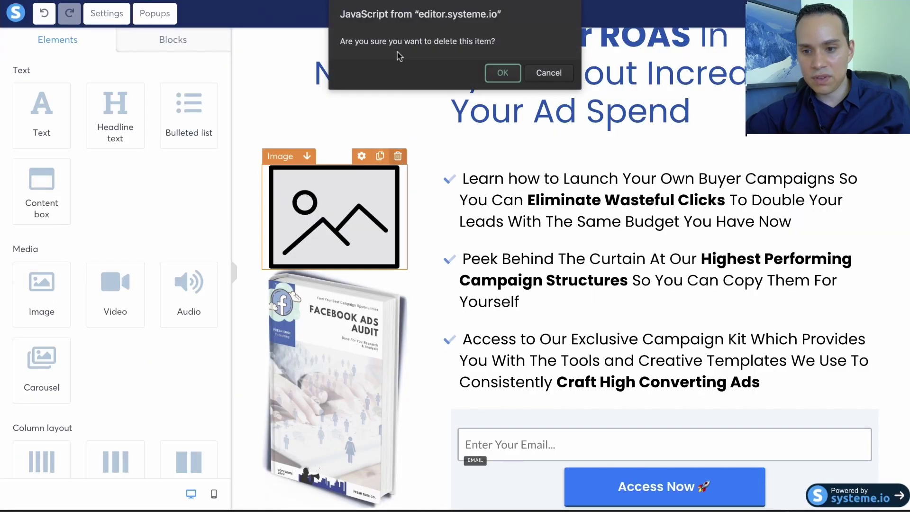
pyautogui.click(502, 73)
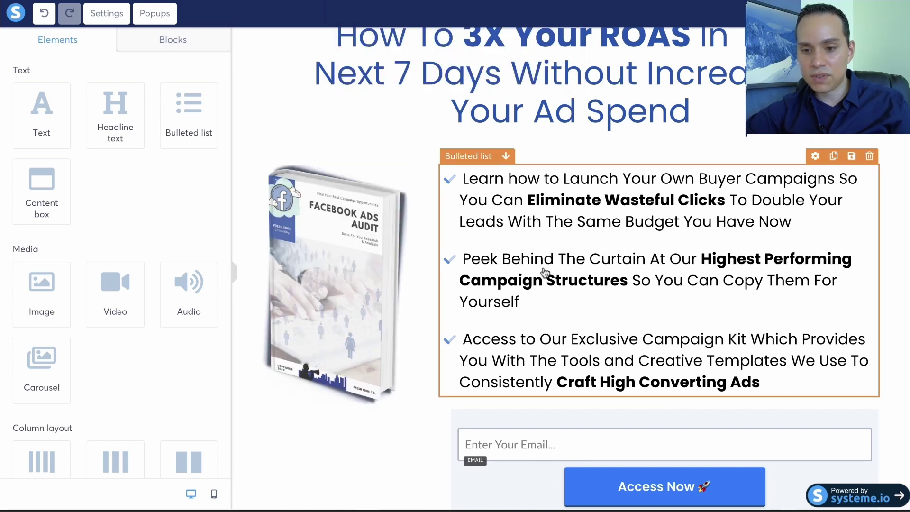
# - Switch to Google Docs and scroll to Landing Page Copy - Final, caret at the first bullet
pyautogui.hotkey('ctrl', 'Right')
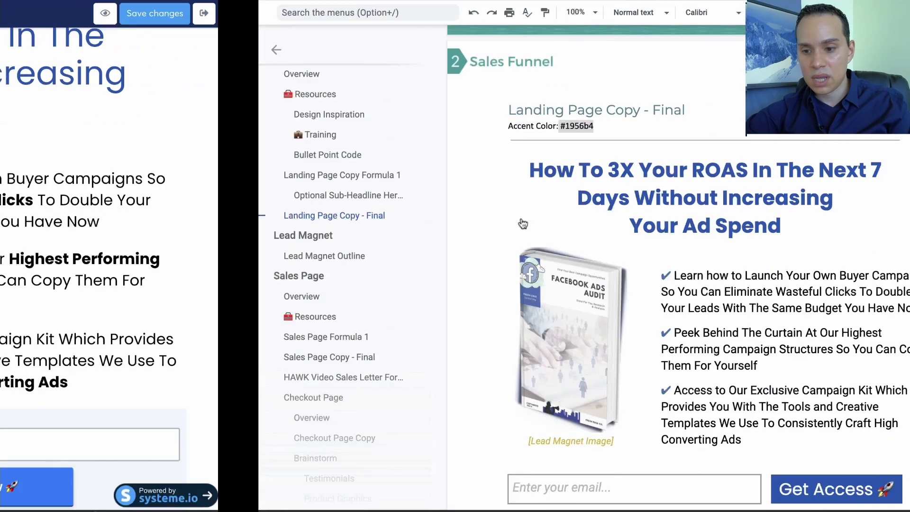
pyautogui.scroll(-2, 407, 268)
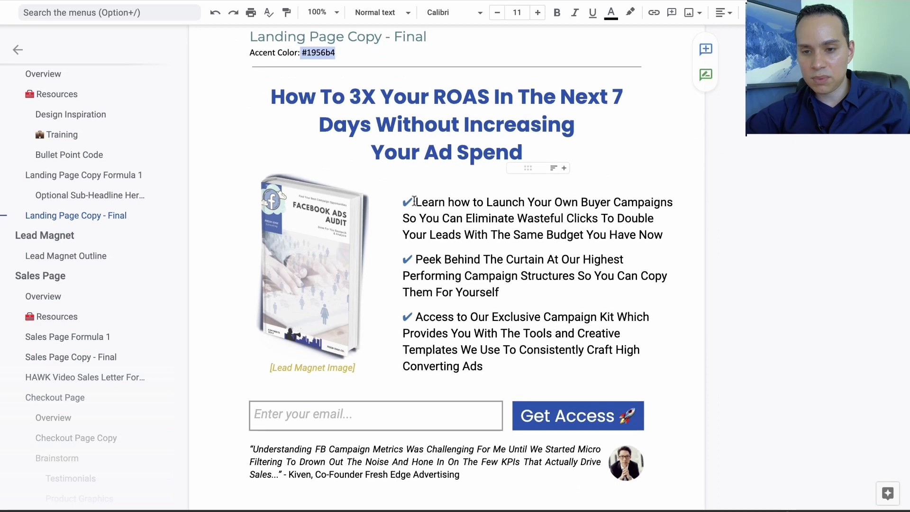
pyautogui.scroll(15, 413, 200)
pyautogui.scroll(-4, 413, 201)
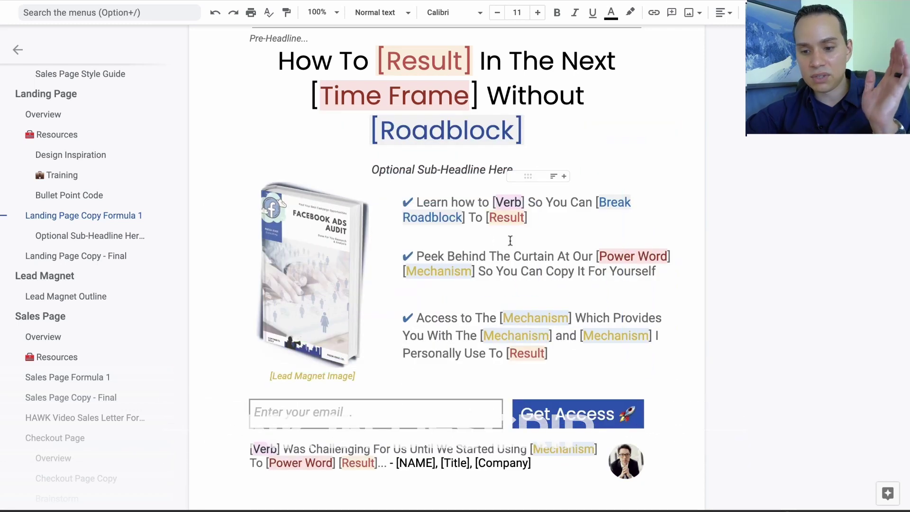
pyautogui.scroll(-10, 507, 251)
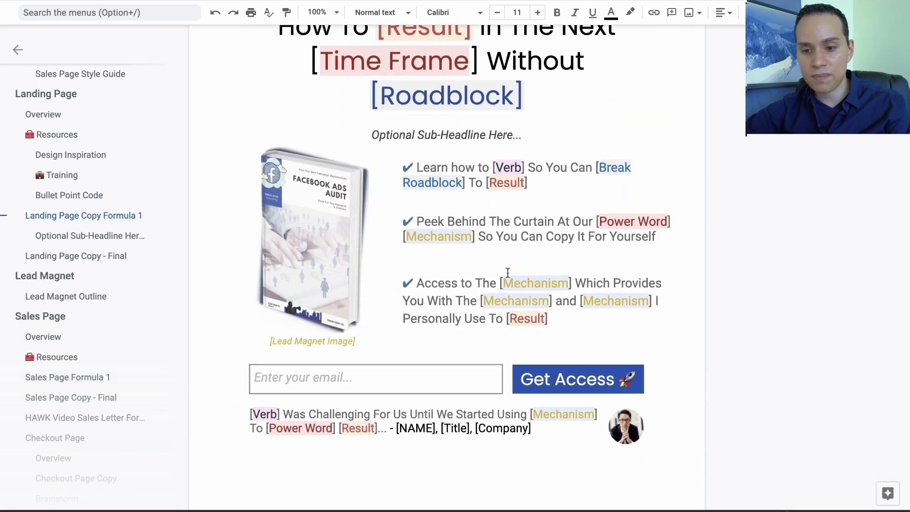
pyautogui.scroll(-2, 506, 274)
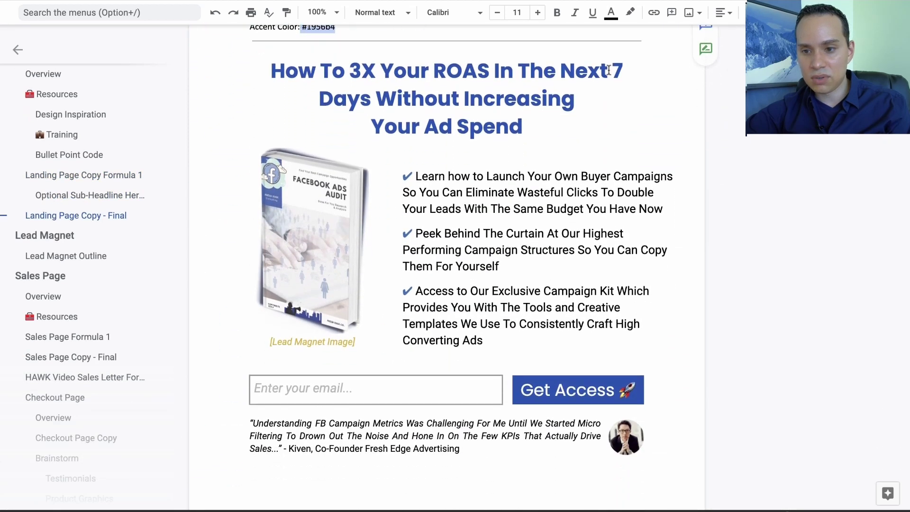
pyautogui.click(415, 178)
# - Clear the bold formatting from the first and second bullets in the list
pyautogui.keyDown('shift'); pyautogui.click(662, 212); pyautogui.keyUp('shift')
pyautogui.hotkey('ctrl', 'c')
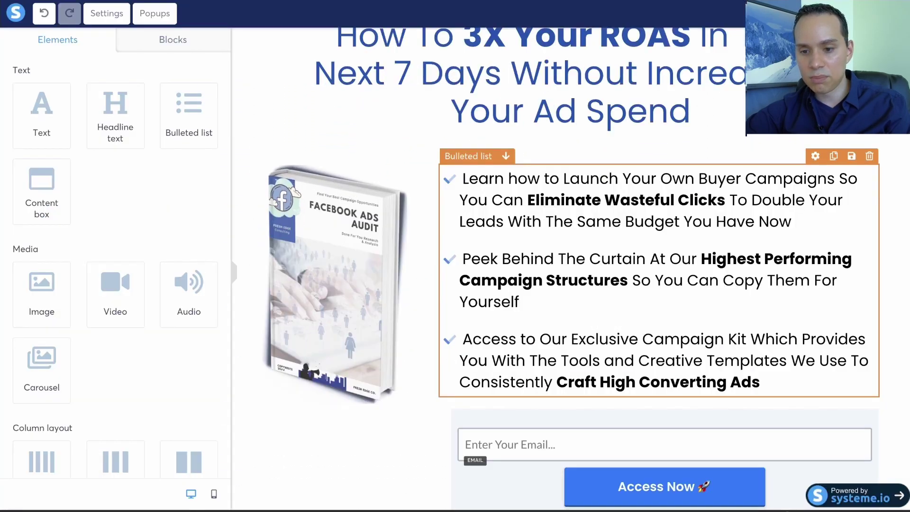
pyautogui.click(462, 179)
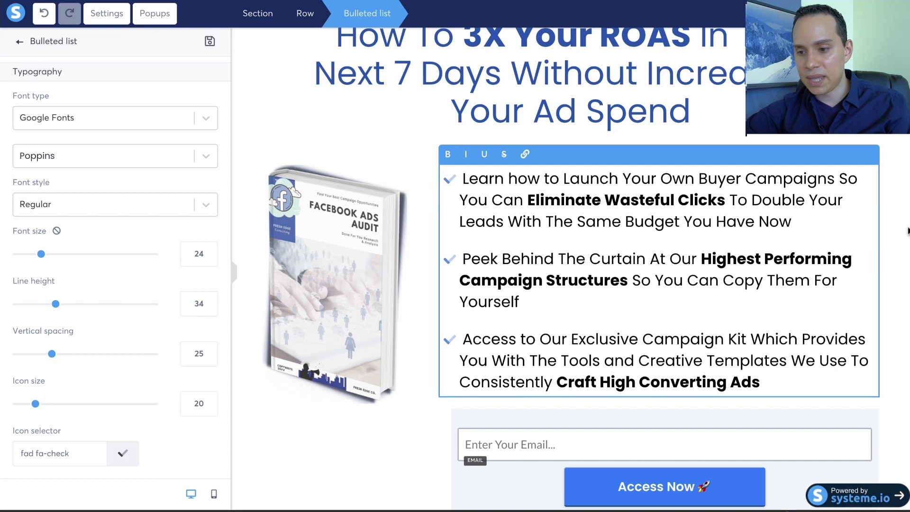
pyautogui.keyDown('shift'); pyautogui.click(819, 222); pyautogui.keyUp('shift')
pyautogui.hotkey('ctrl', 'v')
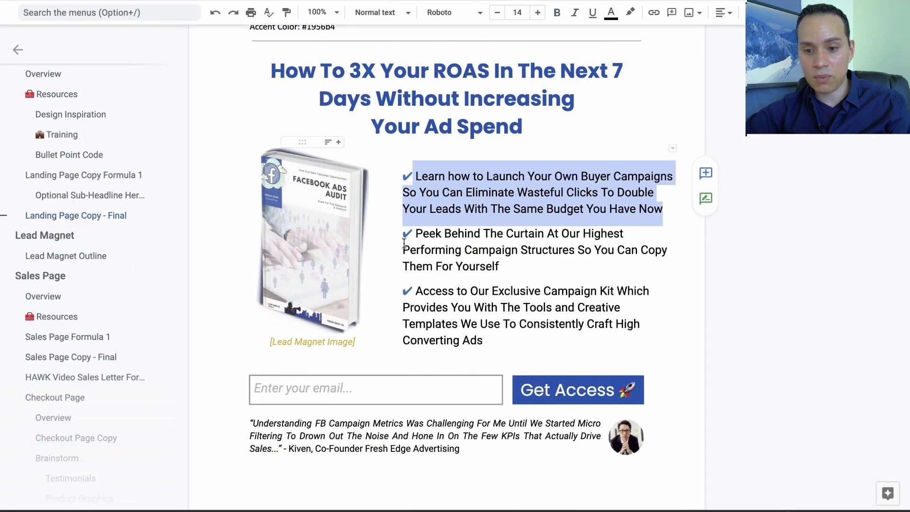
pyautogui.click(414, 233)
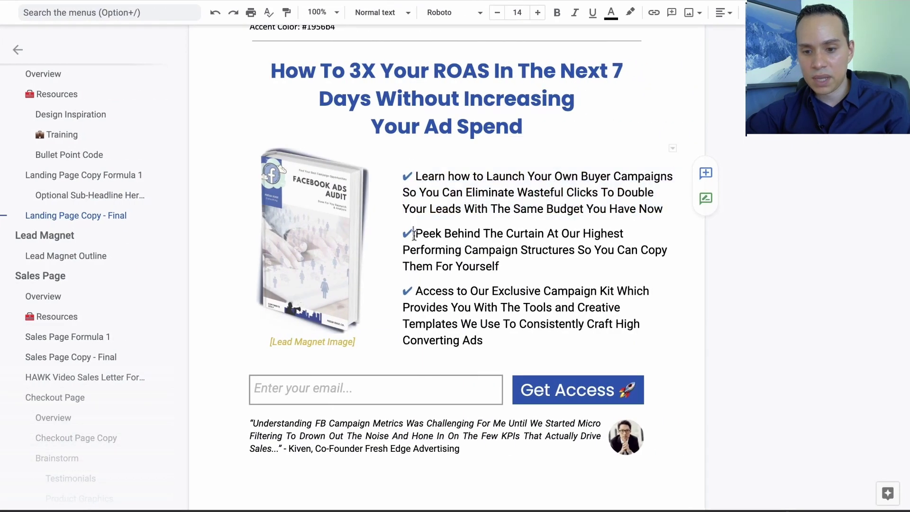
pyautogui.keyDown('shift'); pyautogui.click(510, 271); pyautogui.keyUp('shift')
pyautogui.hotkey('ctrl', 'c')
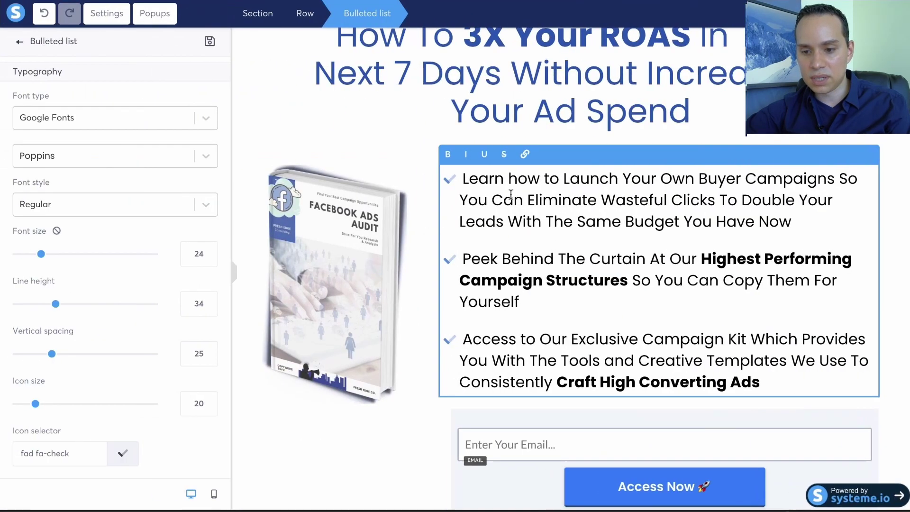
pyautogui.keyDown('shift'); pyautogui.click(545, 308); pyautogui.keyUp('shift')
pyautogui.hotkey('ctrl', 'v')
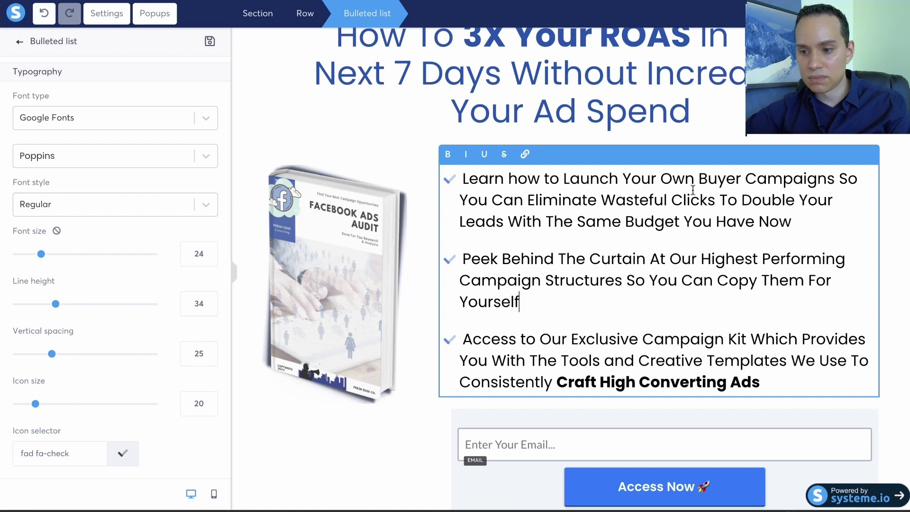
# - Bold 'Eliminate Wasteful Clicks' and 'Highest Performing Campaign', leaving the other words plain
pyautogui.press('Up')
pyautogui.press('Up')
pyautogui.press('Up')
pyautogui.press('Up')
pyautogui.keyDown('shift'); pyautogui.click(716, 199); pyautogui.keyUp('shift')
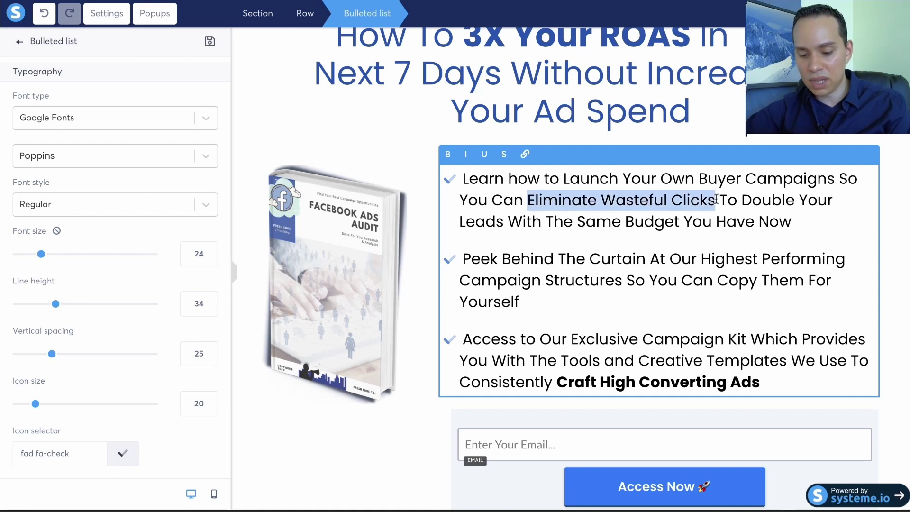
pyautogui.hotkey('ctrl', 'b')
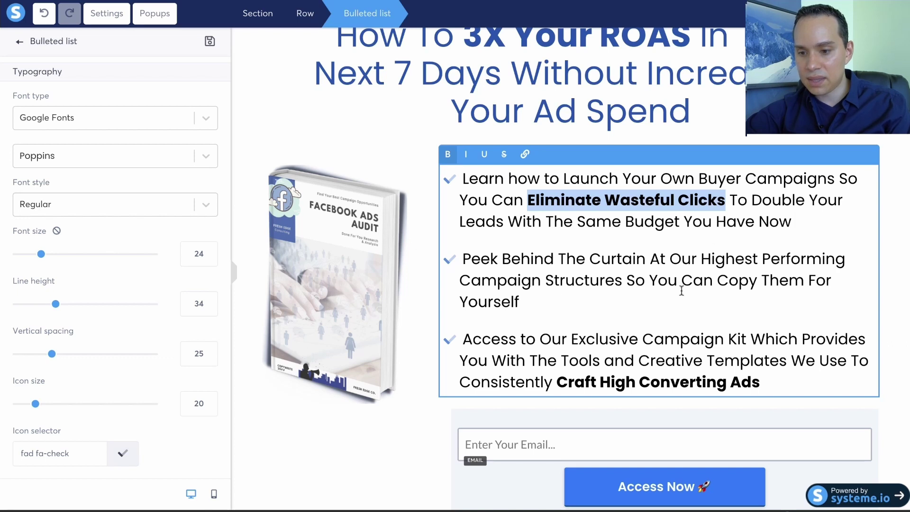
pyautogui.moveTo(700, 258); pyautogui.dragTo(541, 283)
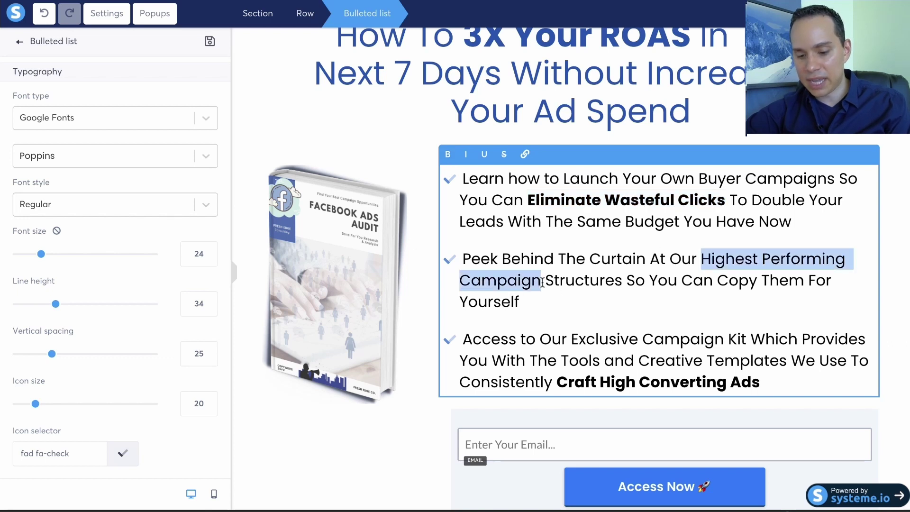
pyautogui.hotkey('ctrl', 'b')
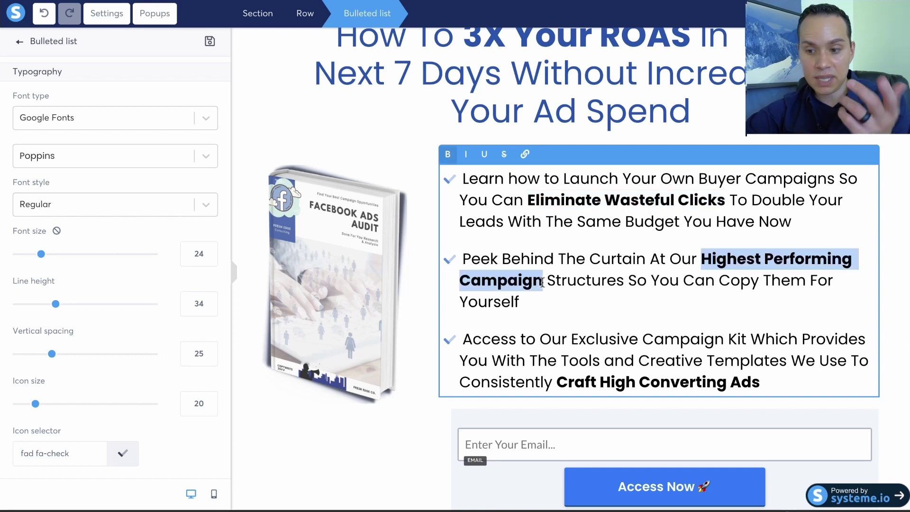
pyautogui.click(590, 283)
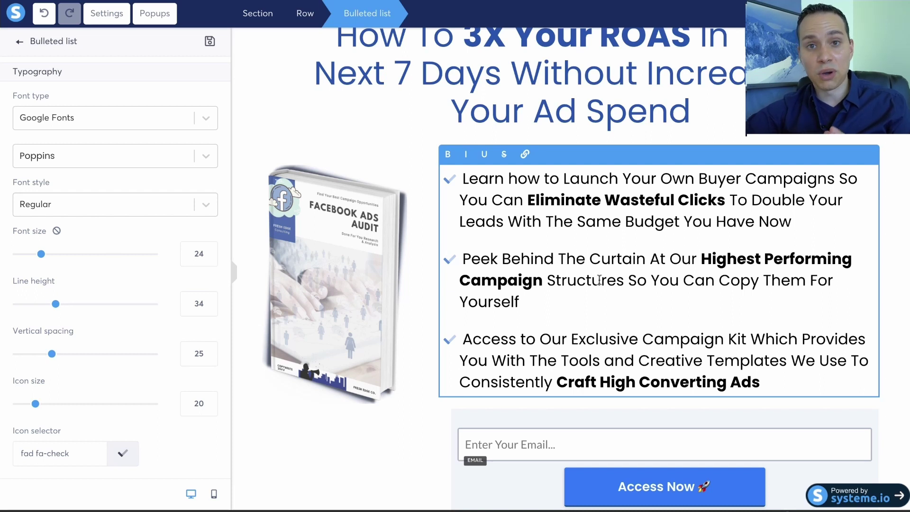
pyautogui.click(316, 139)
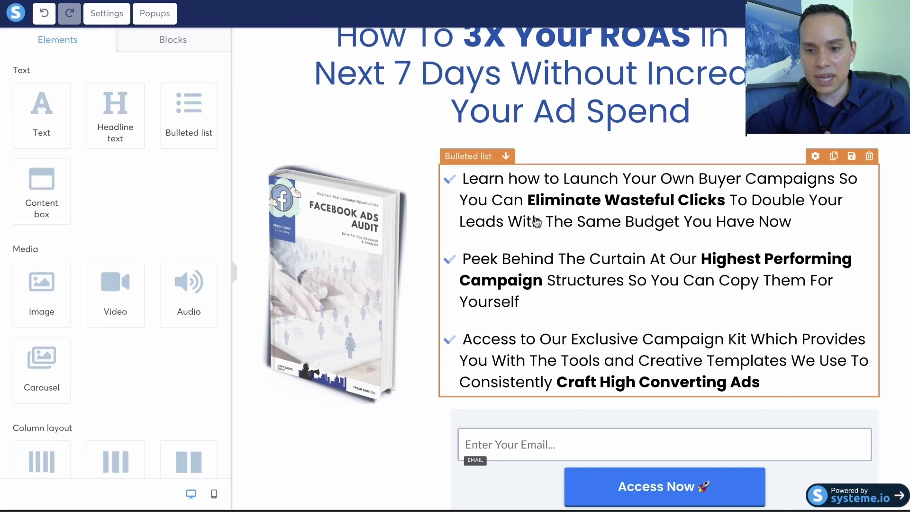
# - Add a new bulleted list above the existing one and widen its item spacing
pyautogui.moveTo(189, 121); pyautogui.dragTo(565, 181)
pyautogui.click(690, 208)
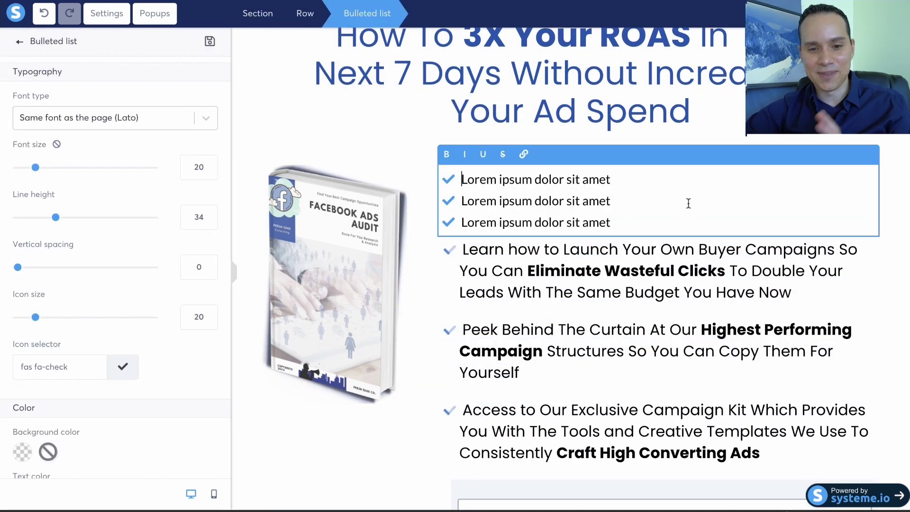
pyautogui.scroll(-1, 113, 213)
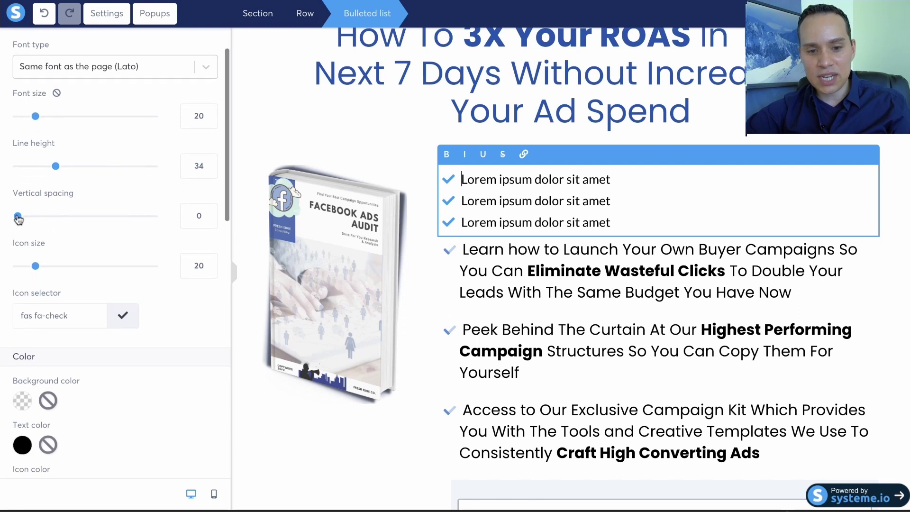
pyautogui.moveTo(17, 216)
pyautogui.mouseDown()
pyautogui.moveTo(122, 222)
pyautogui.moveTo(32, 217)
pyautogui.mouseUp()
pyautogui.moveTo(36, 268); pyautogui.dragTo(78, 269)
pyautogui.scroll(-5, 48, 246)
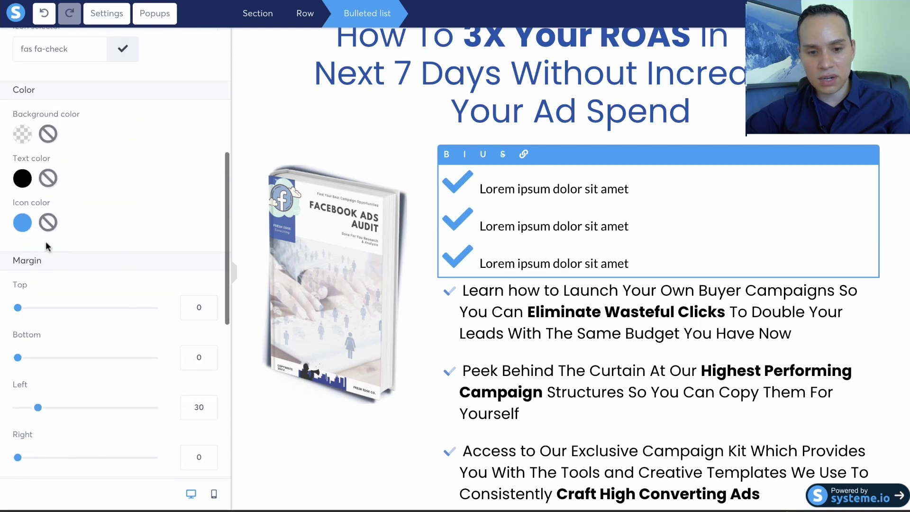
# - Colour the new list's check icons red and deselect the list
pyautogui.click(24, 224)
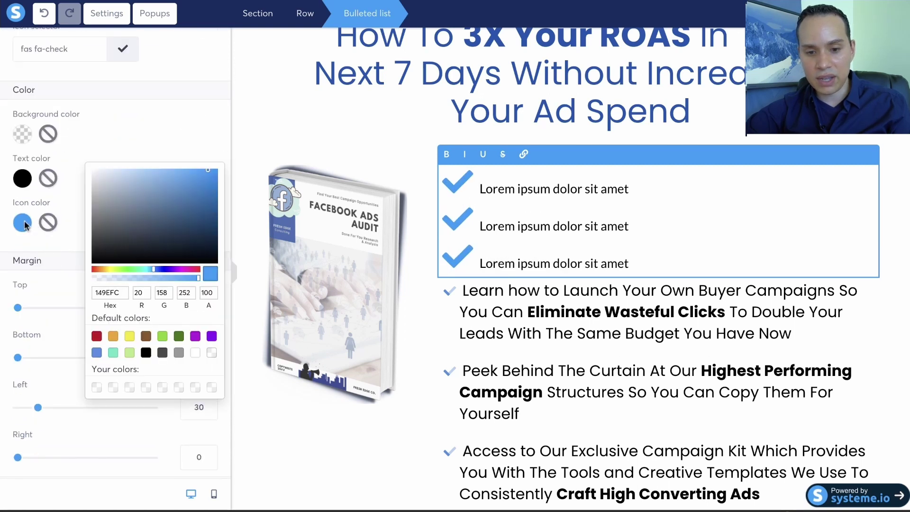
pyautogui.click(97, 335)
pyautogui.click(165, 120)
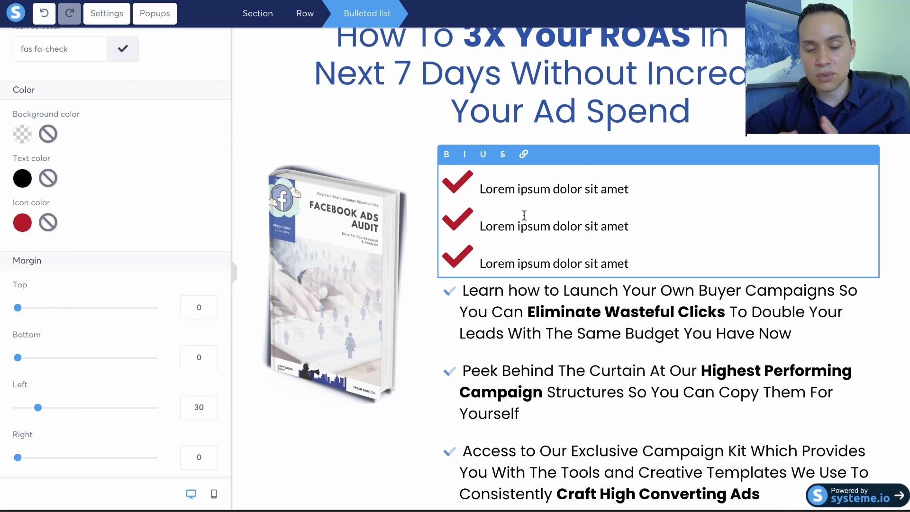
pyautogui.scroll(2, 556, 206)
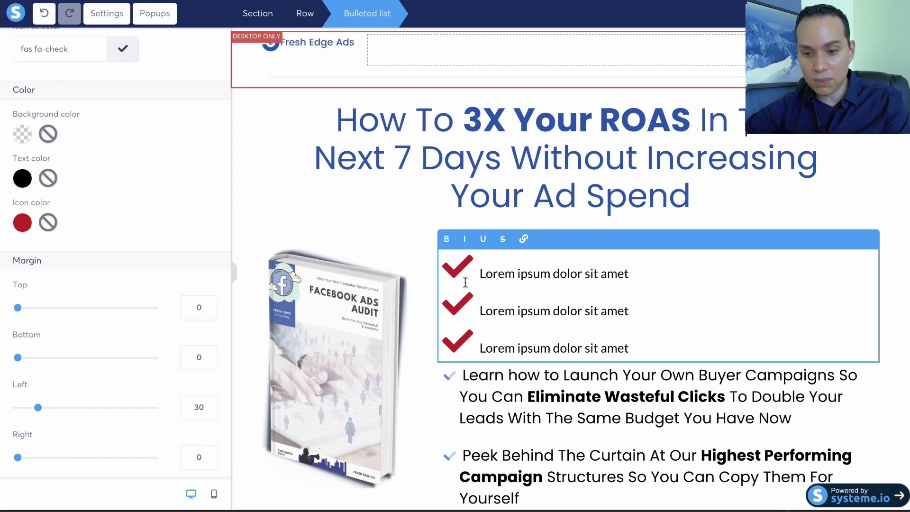
pyautogui.click(594, 184)
pyautogui.scroll(-1, 595, 183)
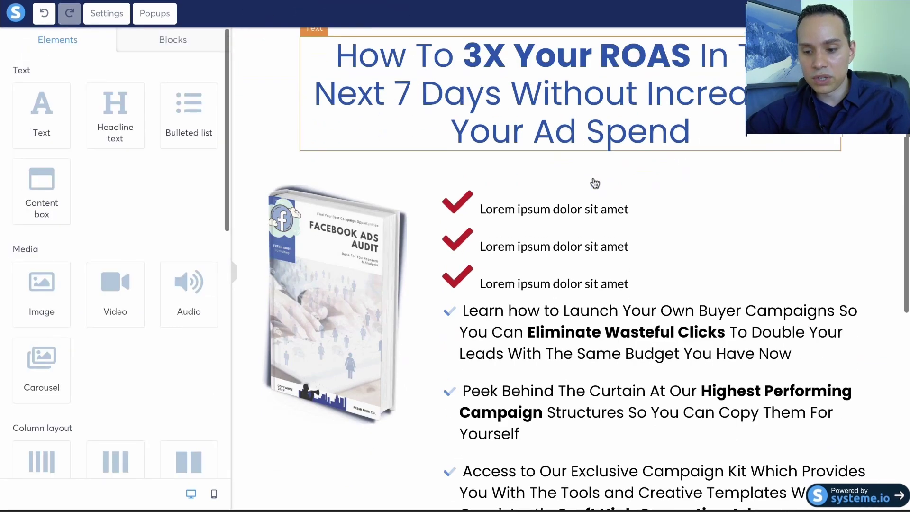
pyautogui.scroll(-5, 594, 183)
pyautogui.scroll(7, 663, 370)
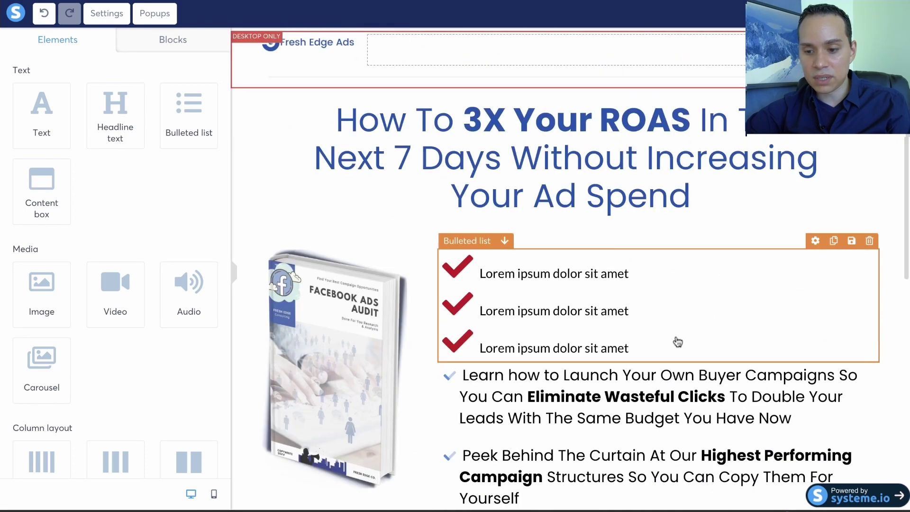
pyautogui.scroll(-6, 677, 342)
pyautogui.scroll(6, 636, 319)
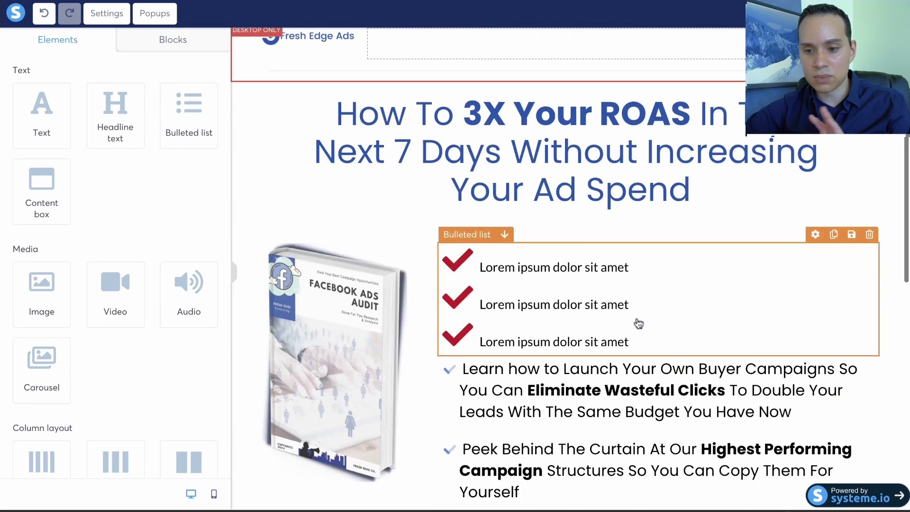
# - Switch the sample list's bullet icons to a unicorn
pyautogui.click(672, 306)
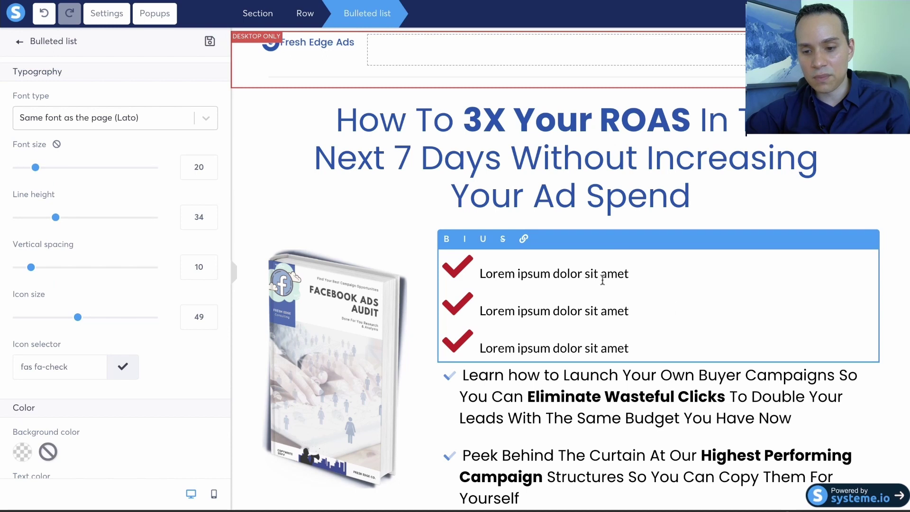
pyautogui.scroll(-5, 144, 257)
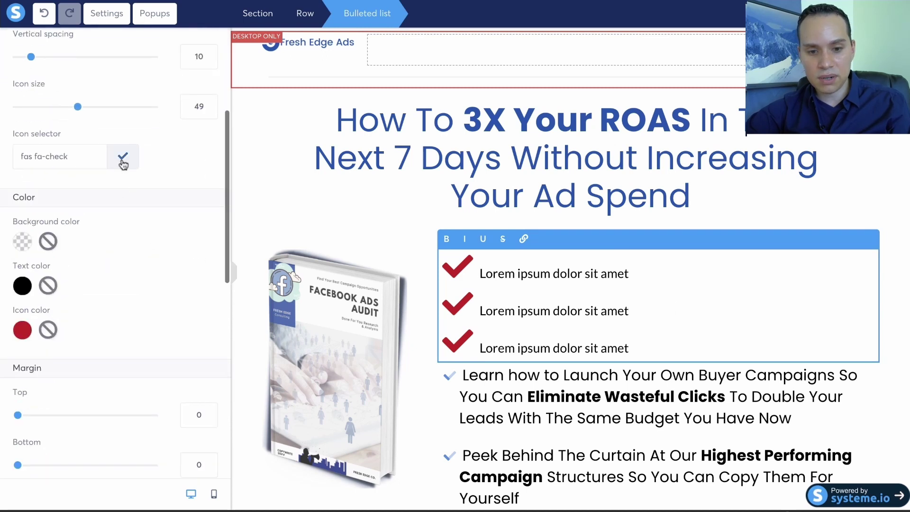
pyautogui.click(122, 156)
pyautogui.scroll(-6, 132, 294)
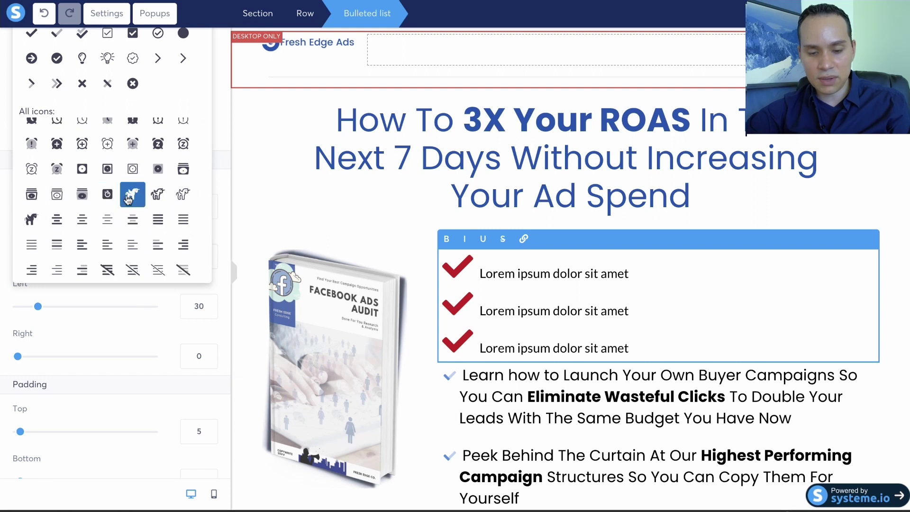
pyautogui.click(126, 195)
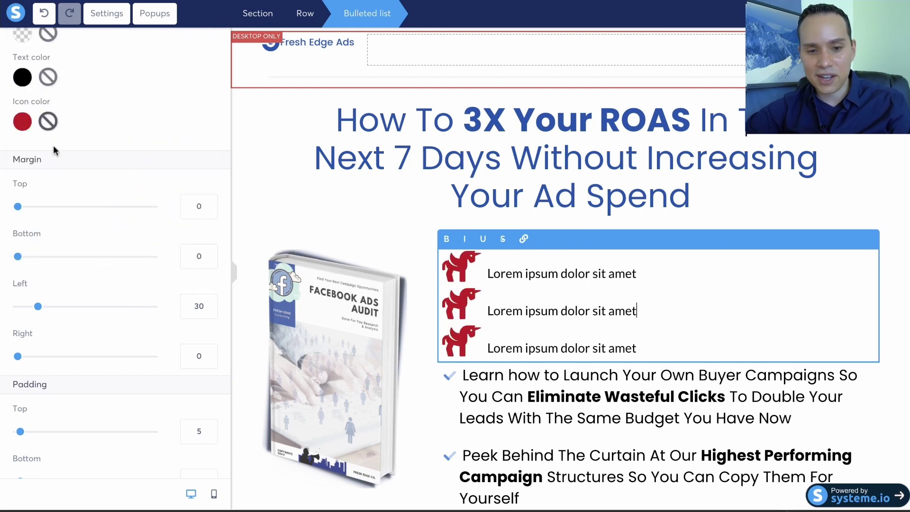
pyautogui.scroll(5, 98, 183)
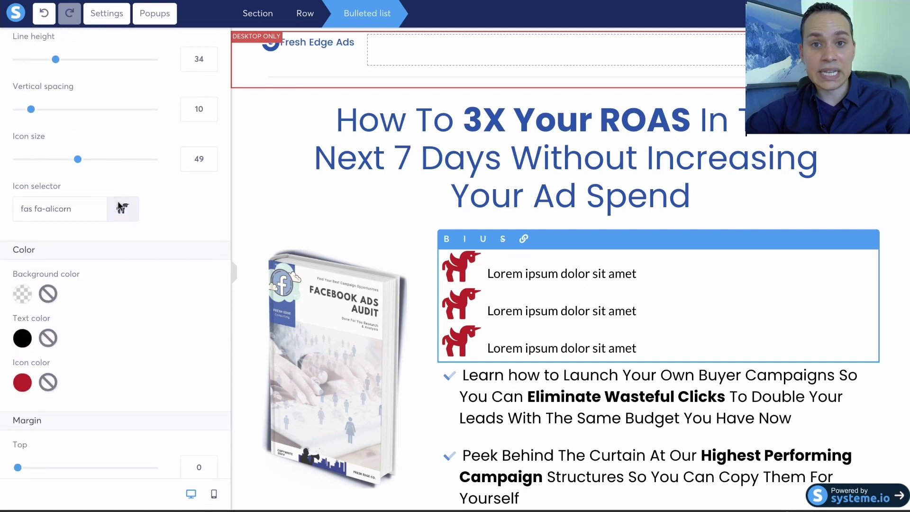
# - Change the sample list's bullet icon to a scale instead
pyautogui.click(123, 210)
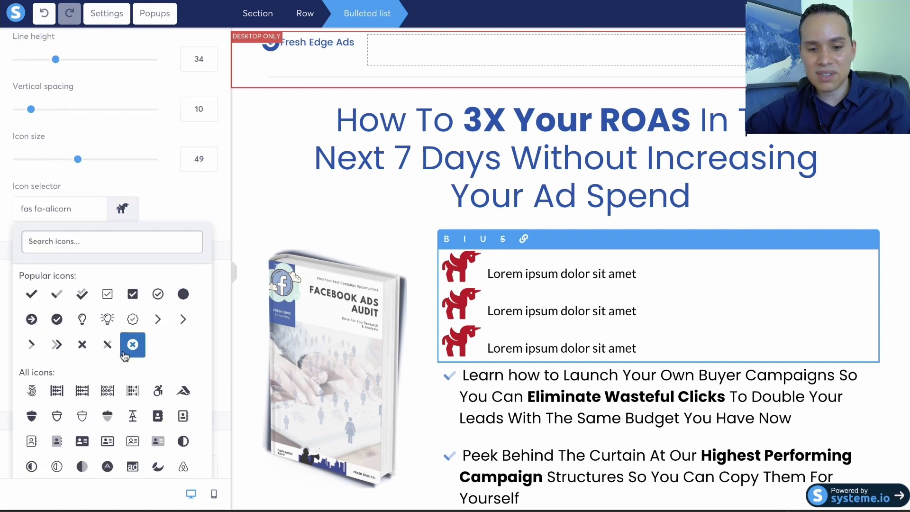
pyautogui.scroll(-5, 124, 356)
pyautogui.scroll(-6, 104, 222)
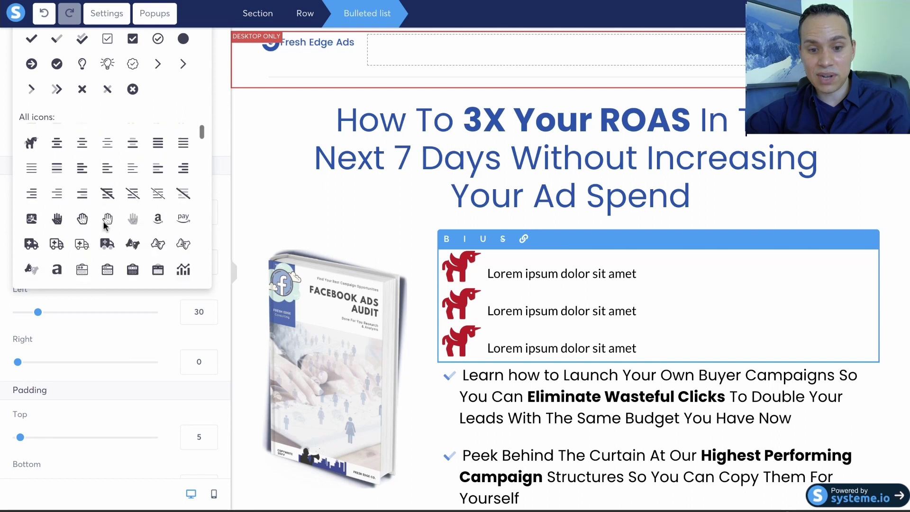
pyautogui.scroll(-8, 105, 226)
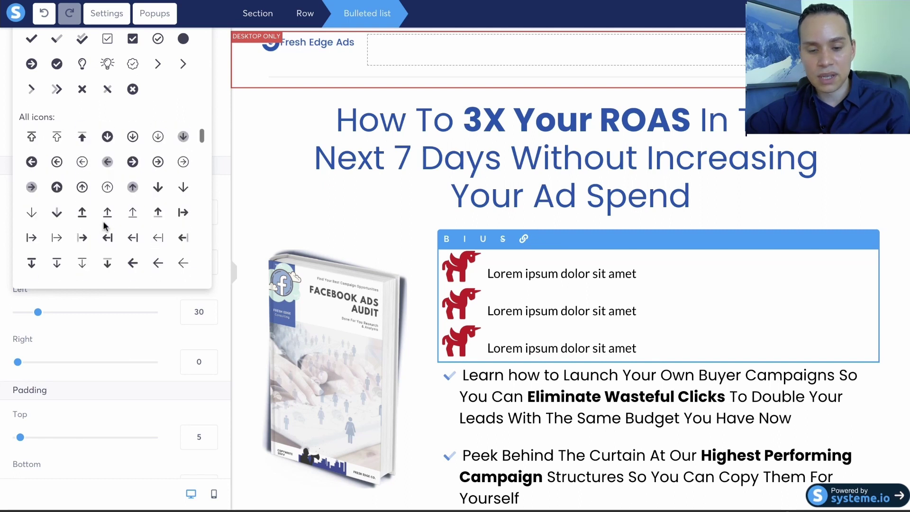
pyautogui.scroll(-4, 106, 227)
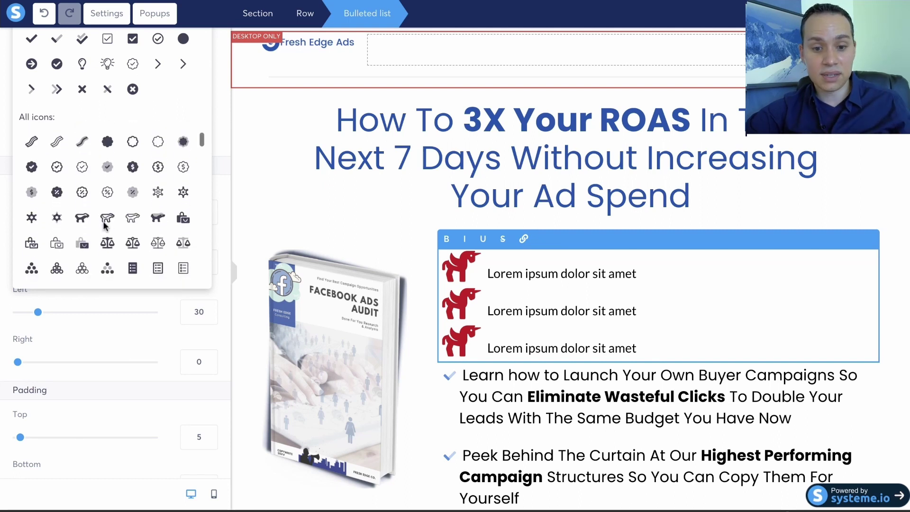
pyautogui.scroll(-2, 136, 218)
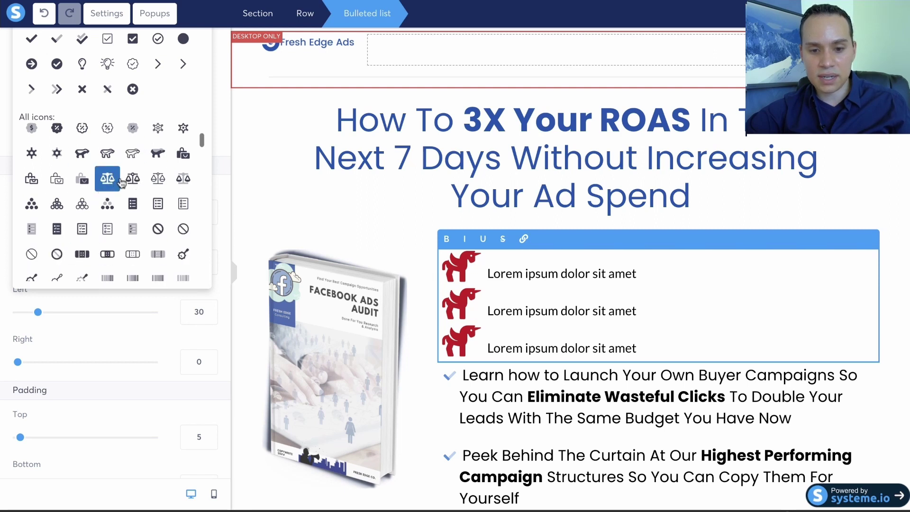
pyautogui.click(157, 179)
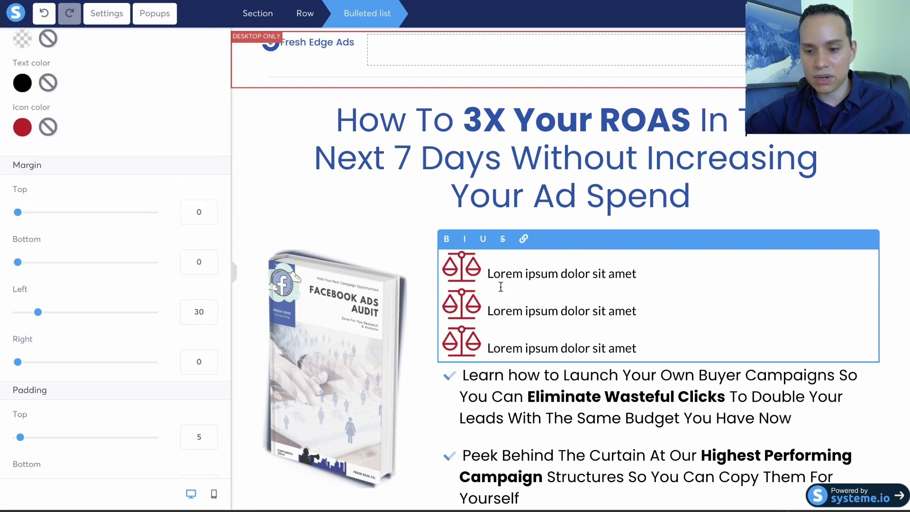
# - Delete the sample Lorem ipsum list from the page, confirming with OK
pyautogui.click(719, 187)
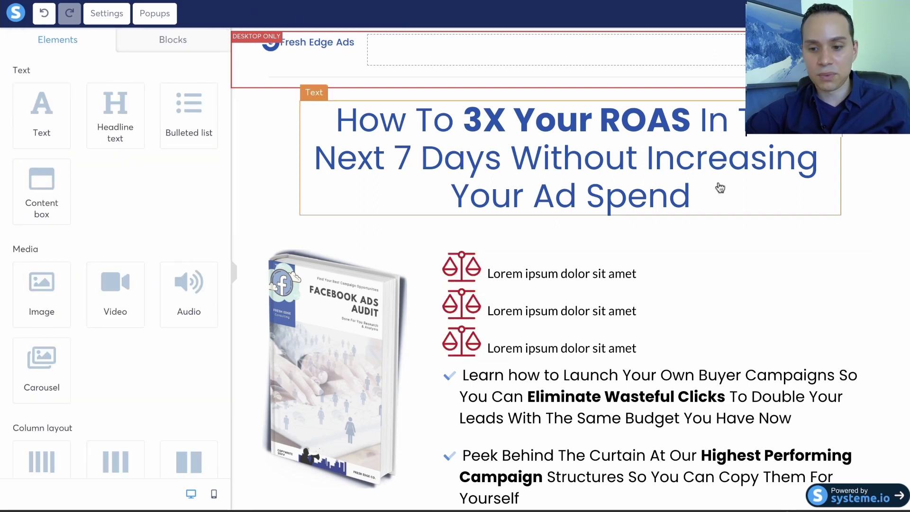
pyautogui.moveTo(710, 299)
pyautogui.click(869, 241)
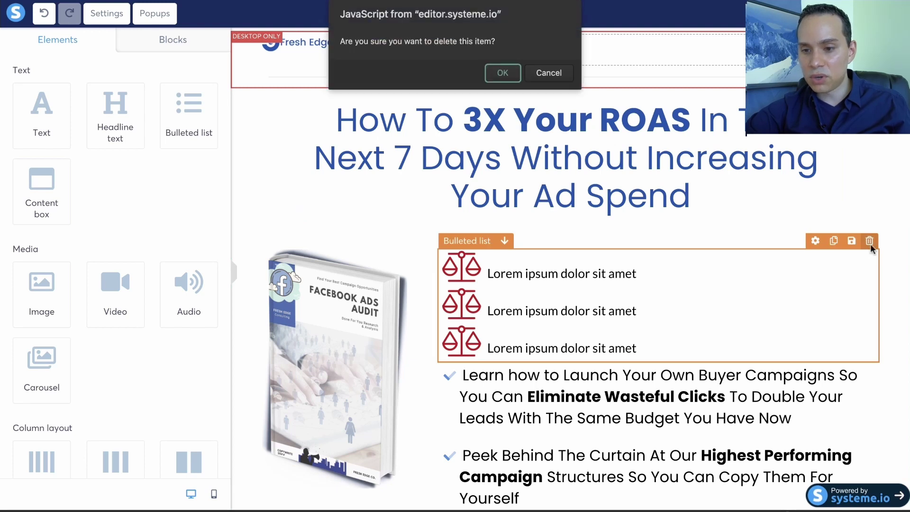
pyautogui.click(502, 73)
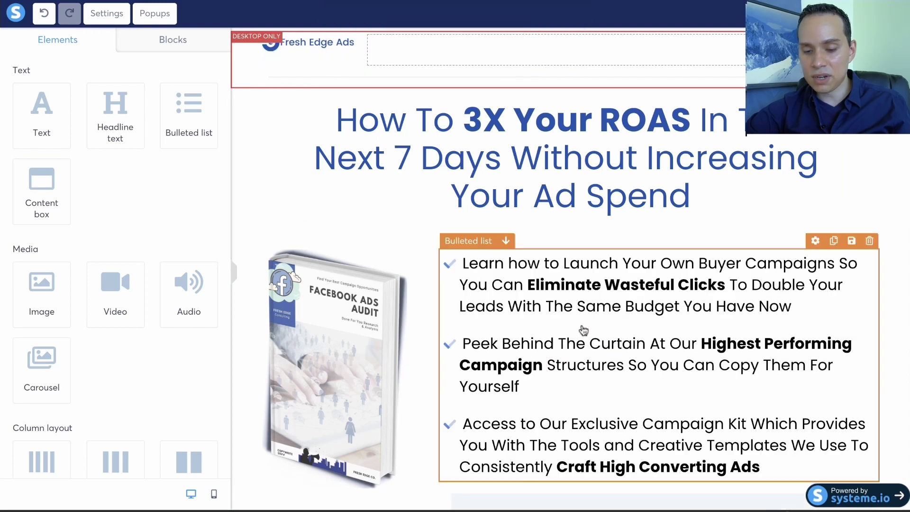
pyautogui.scroll(-3, 333, 255)
pyautogui.moveTo(338, 199)
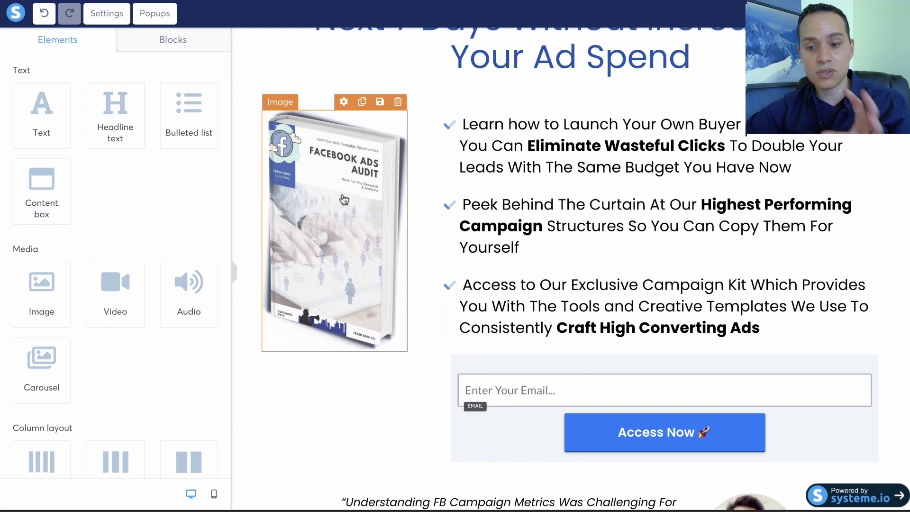
pyautogui.scroll(-4, 513, 197)
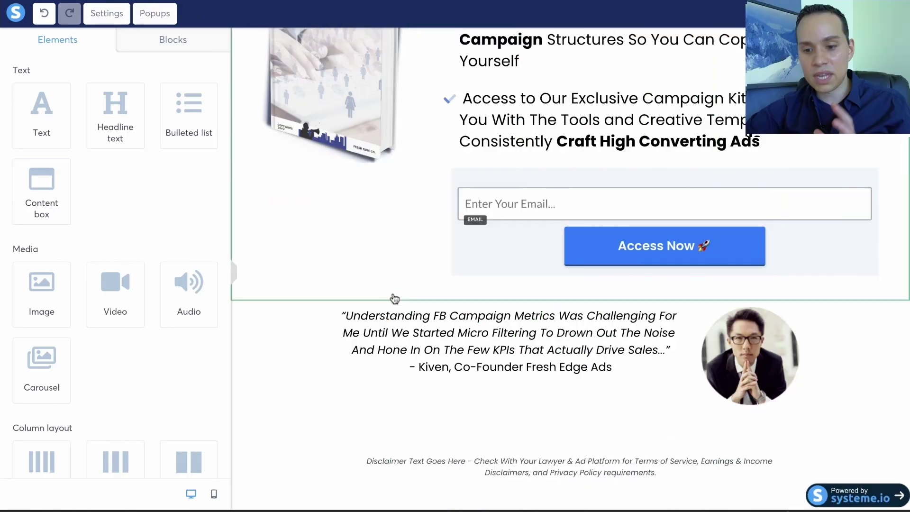
pyautogui.moveTo(425, 365)
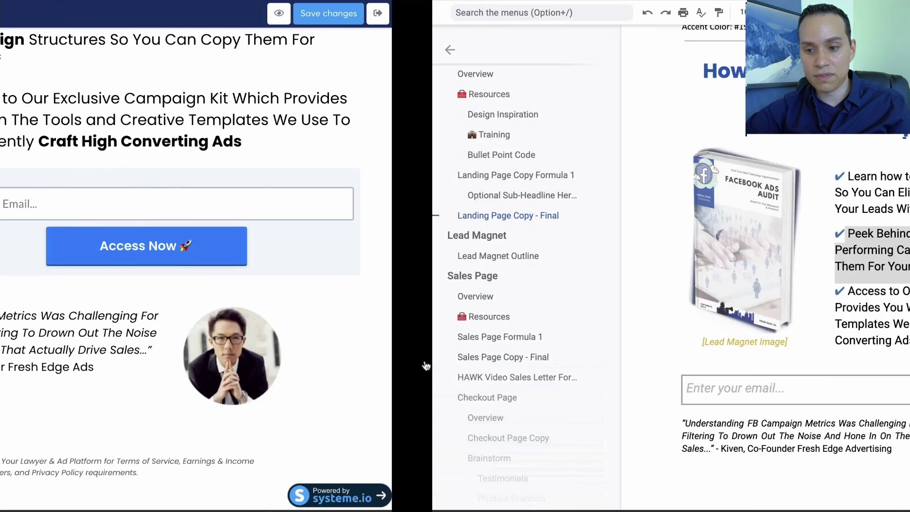
# - Inspect the testimonial template's paragraph and photo in the copy document
pyautogui.scroll(10, 520, 262)
pyautogui.scroll(-2, 520, 263)
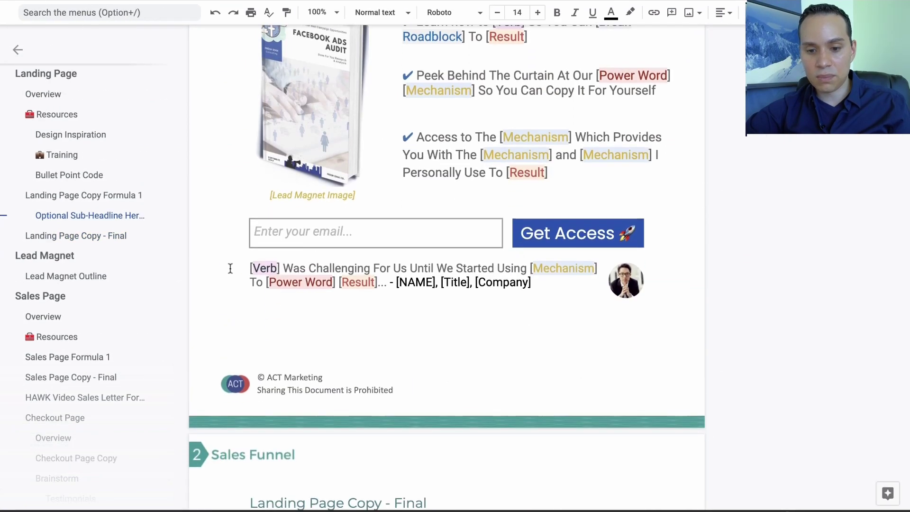
pyautogui.moveTo(248, 269); pyautogui.dragTo(543, 283)
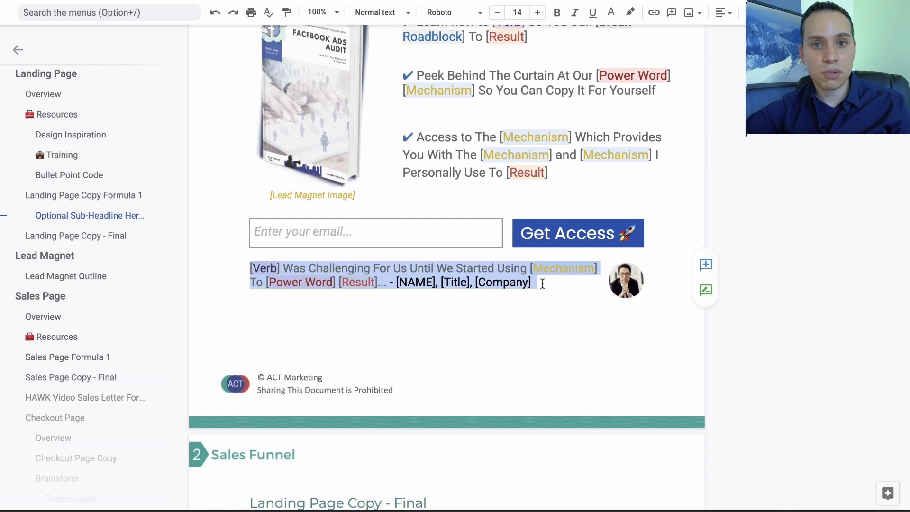
pyautogui.scroll(-1, 596, 268)
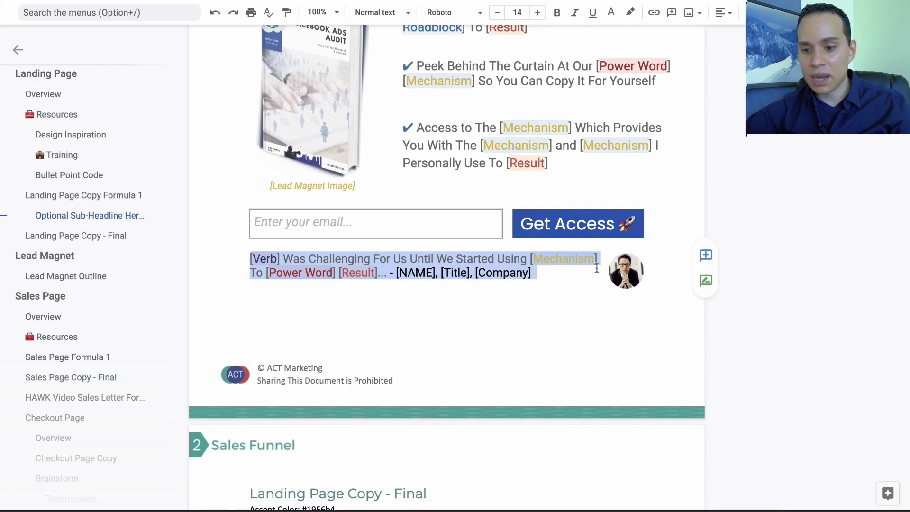
pyautogui.click(626, 274)
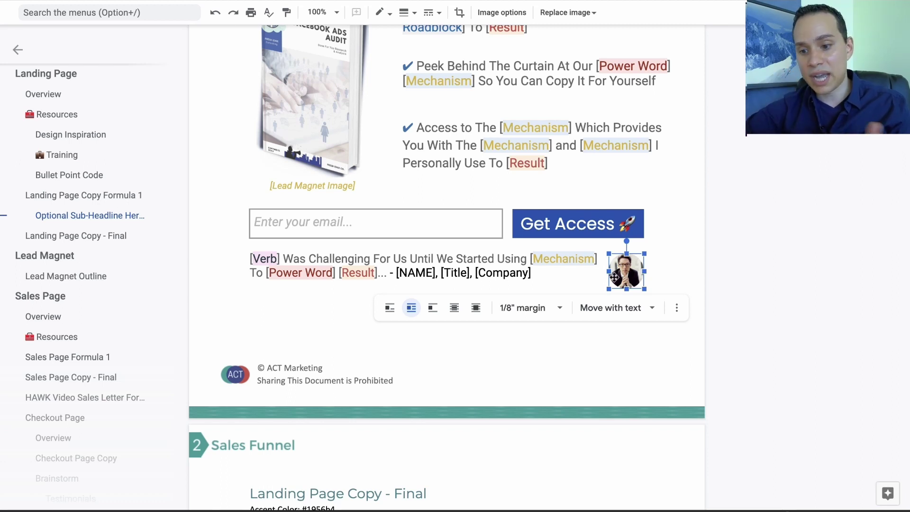
pyautogui.click(554, 277)
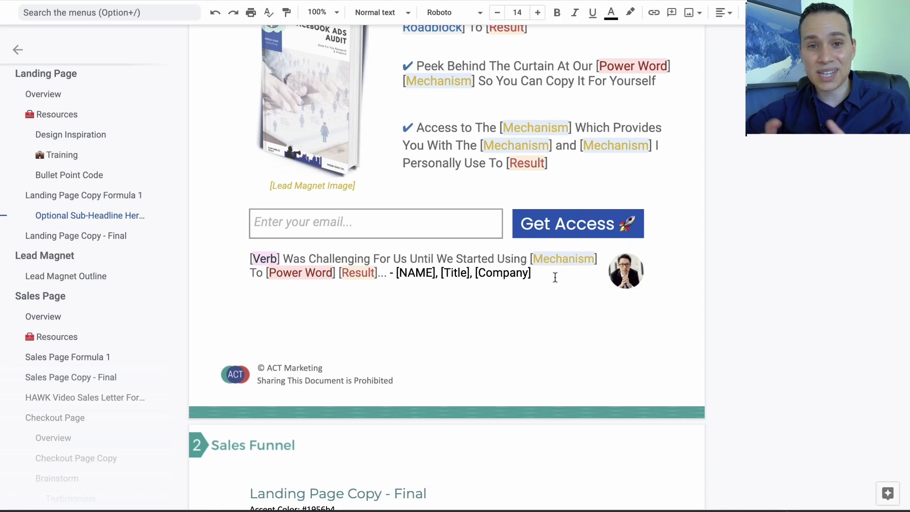
# - Select the testimonial quote paragraph and switch back to the Systeme.io editor
pyautogui.scroll(-15, 555, 277)
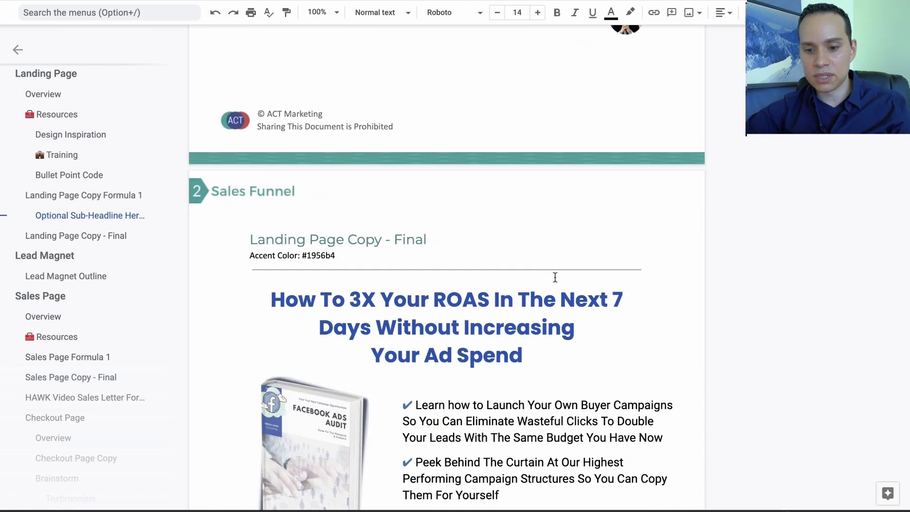
pyautogui.moveTo(239, 252); pyautogui.dragTo(500, 281)
pyautogui.hotkey('ctrl', 'Left')
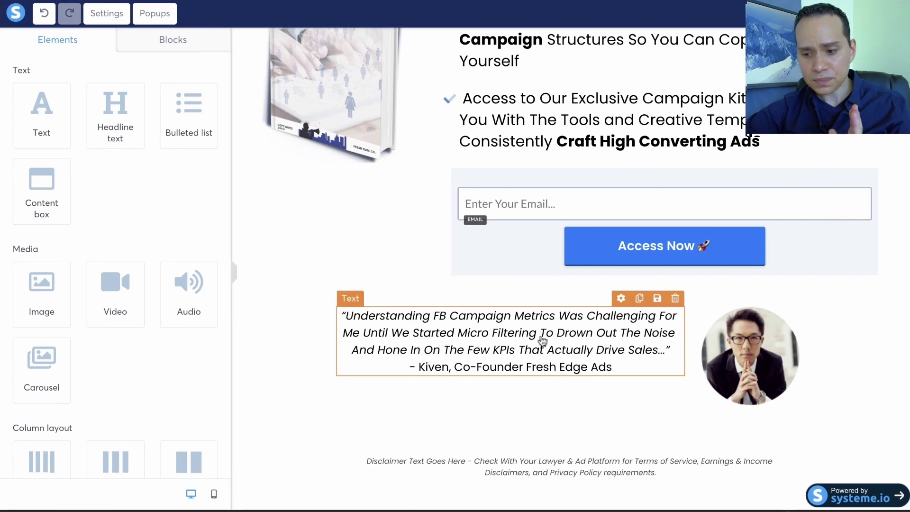
# - Drag the testimonial row's column divider to widen the quote column and shrink the photo column
pyautogui.click(295, 336)
pyautogui.press('Escape')
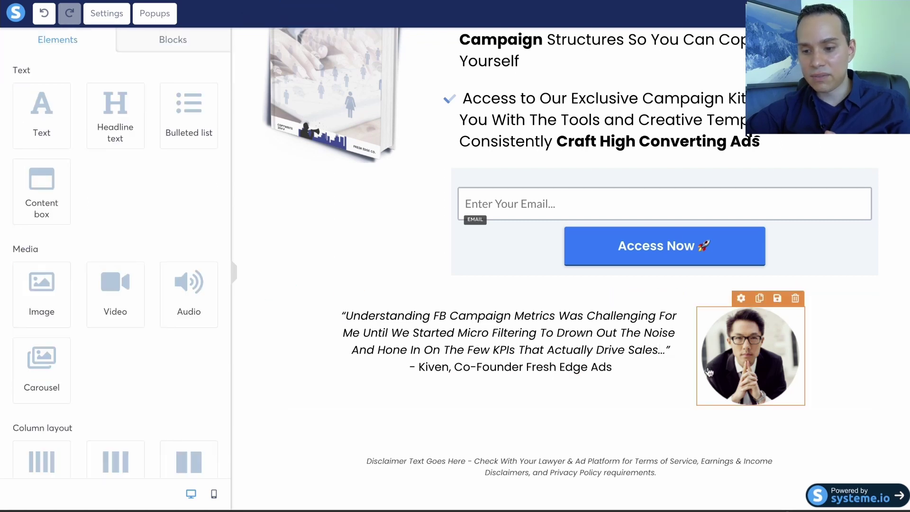
pyautogui.moveTo(689, 355)
pyautogui.mouseDown()
pyautogui.moveTo(529, 366)
pyautogui.moveTo(644, 356)
pyautogui.moveTo(608, 353)
pyautogui.moveTo(646, 358)
pyautogui.moveTo(734, 335)
pyautogui.moveTo(619, 361)
pyautogui.moveTo(673, 349)
pyautogui.mouseUp()
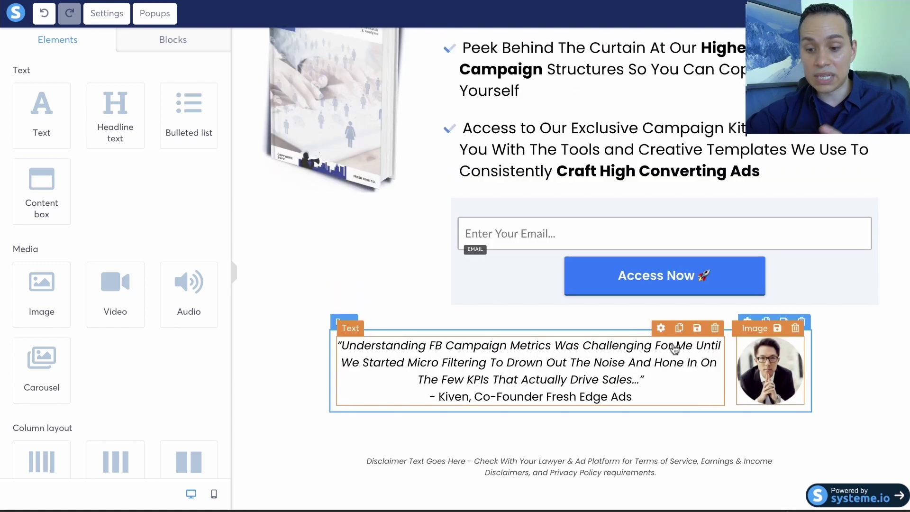